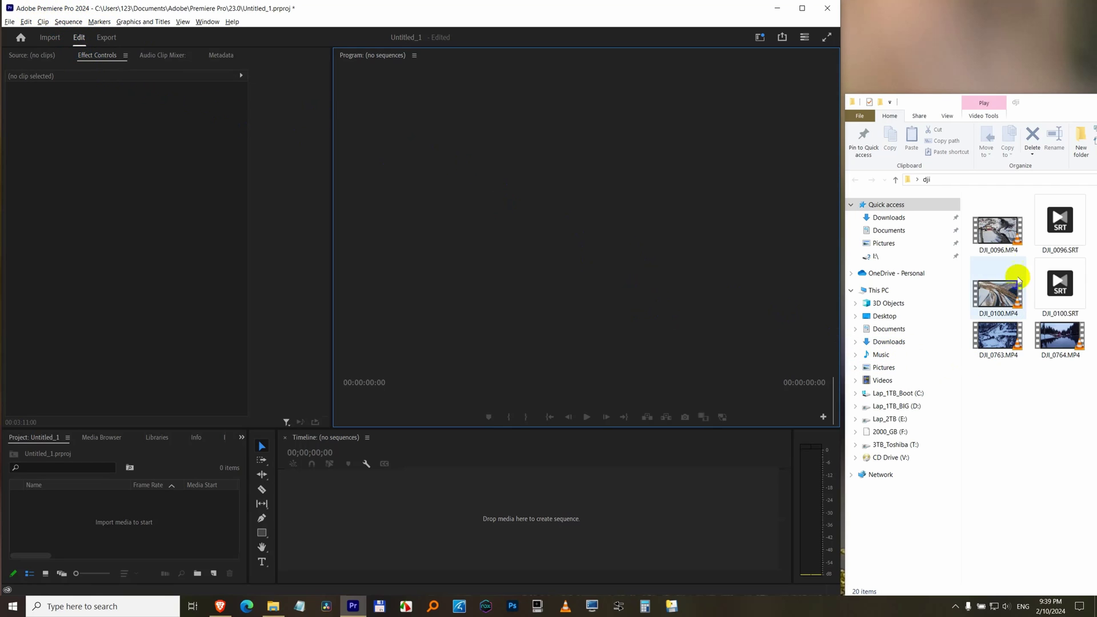
Build a DJI_0096 sequence from DJI_0096.MP4, maximize Premiere, and open the Lumetri Color panel
{"action": "left_click_drag", "start_coordinate": [989, 230], "coordinate": [445, 518]}
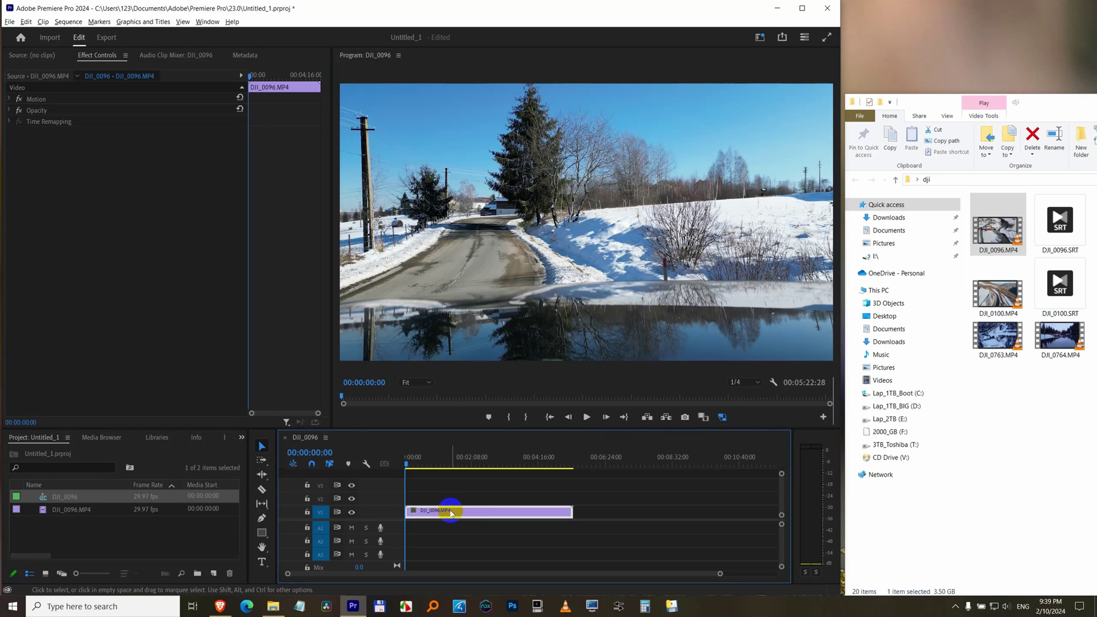
{"action": "left_click", "coordinate": [803, 8]}
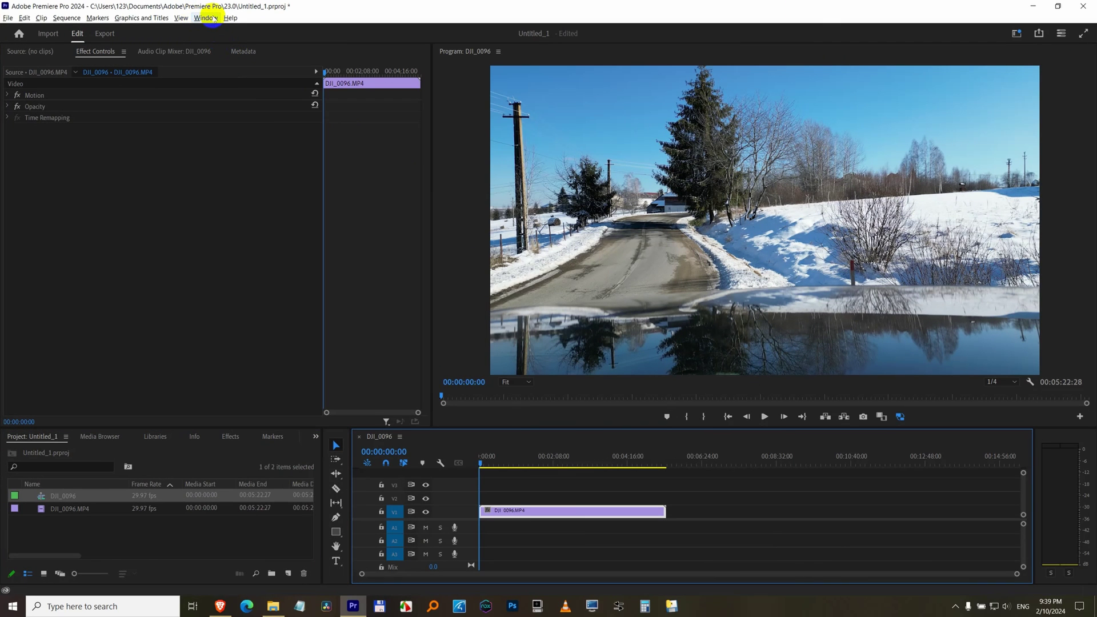
{"action": "left_click", "coordinate": [206, 17]}
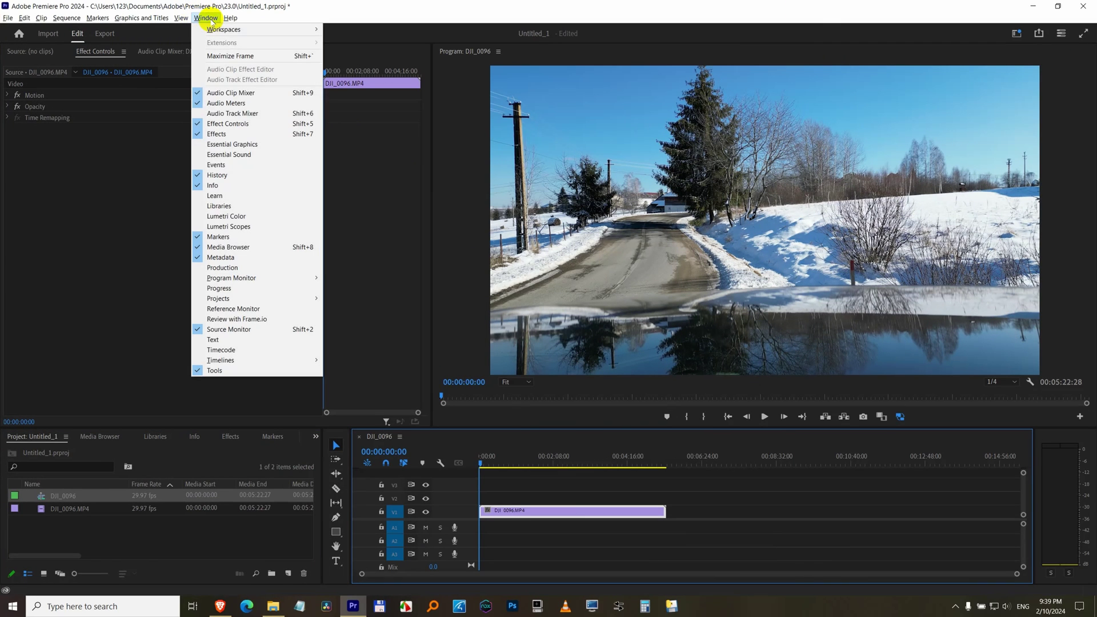
{"action": "left_click", "coordinate": [260, 217]}
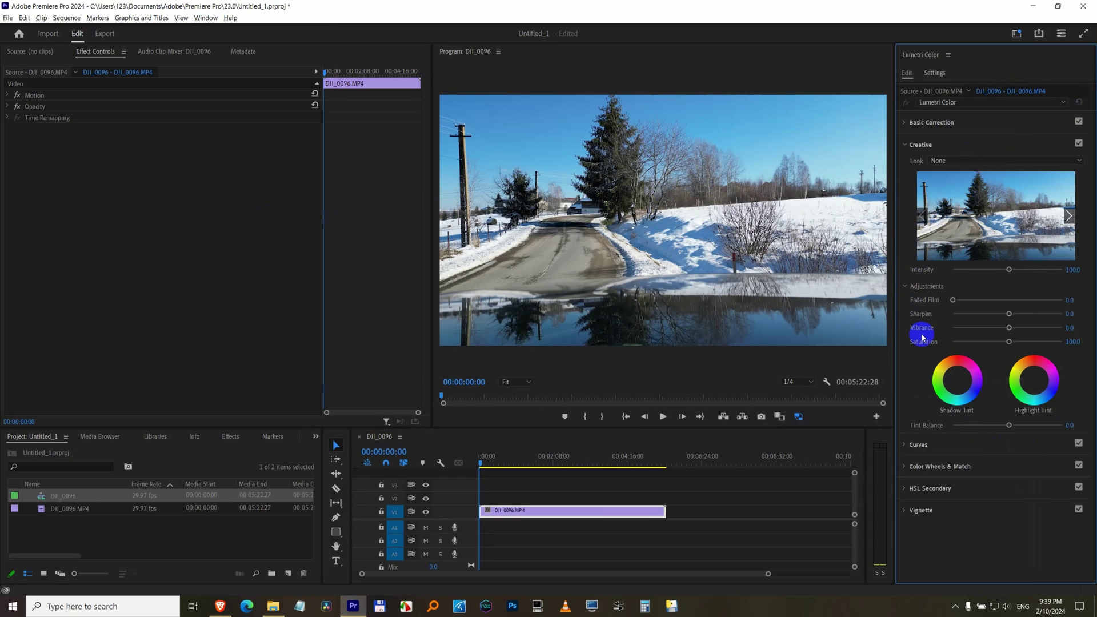
{"action": "left_click", "coordinate": [949, 55]}
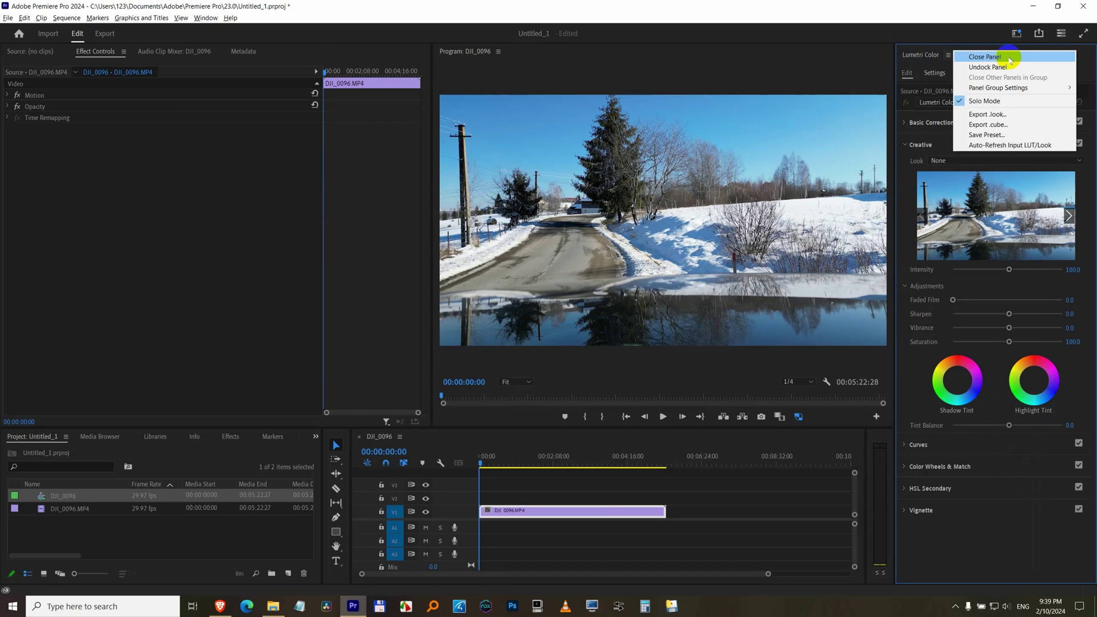
Close the Lumetri Color panel and switch to the Color workspace
{"action": "left_click", "coordinate": [985, 56]}
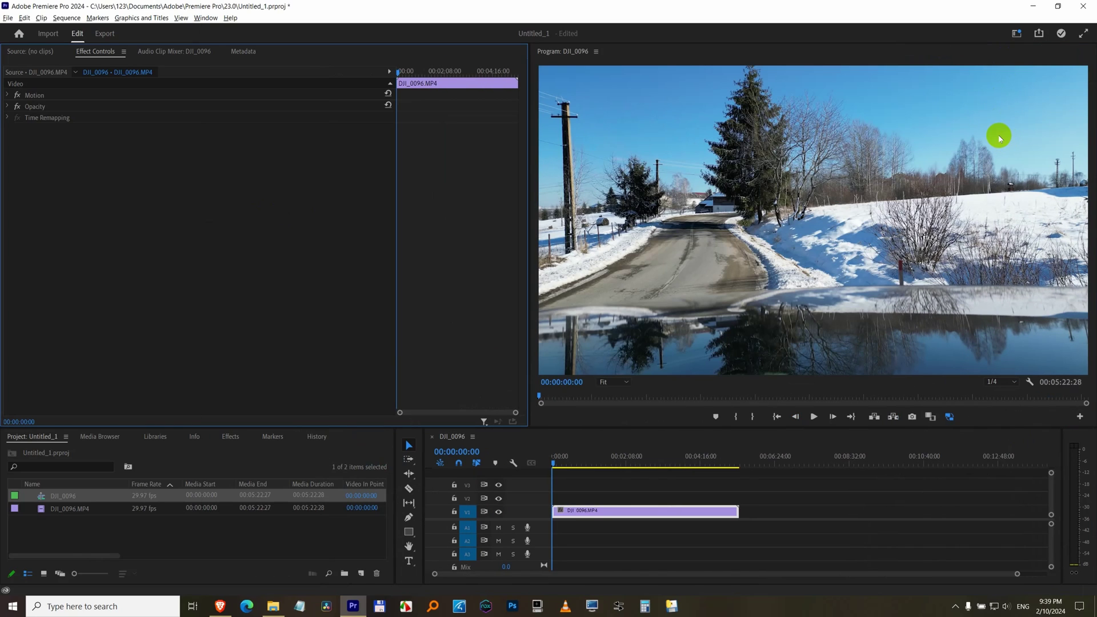
{"action": "left_click", "coordinate": [1016, 33]}
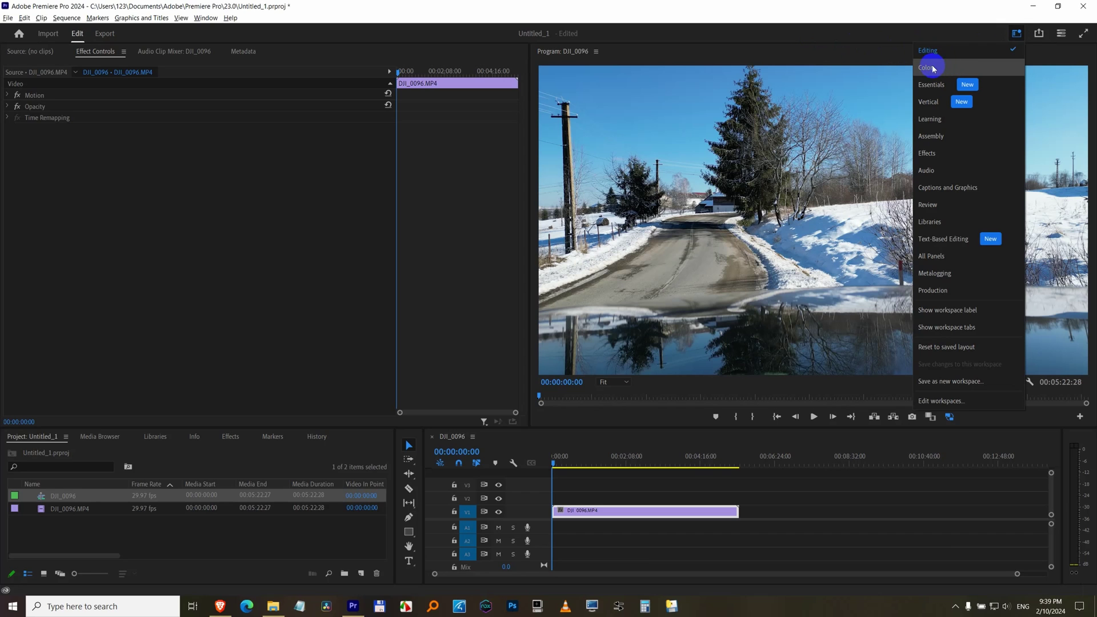
{"action": "left_click", "coordinate": [942, 67]}
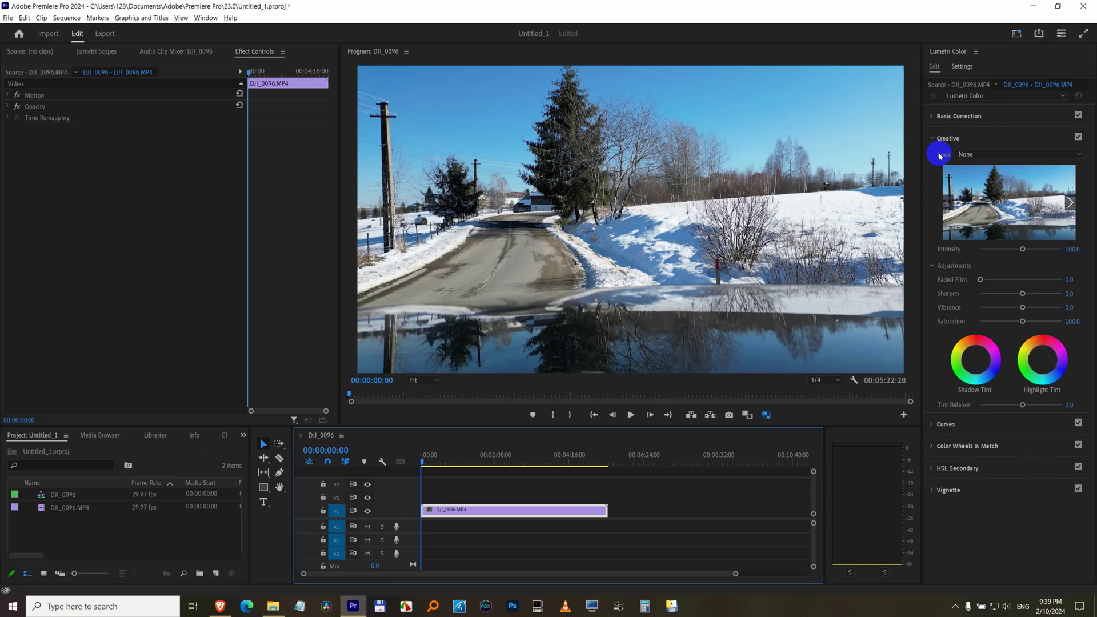
Expand the Creative and Basic Correction sections of Lumetri Color, leaving Basic Correction open
{"action": "left_click", "coordinate": [949, 117]}
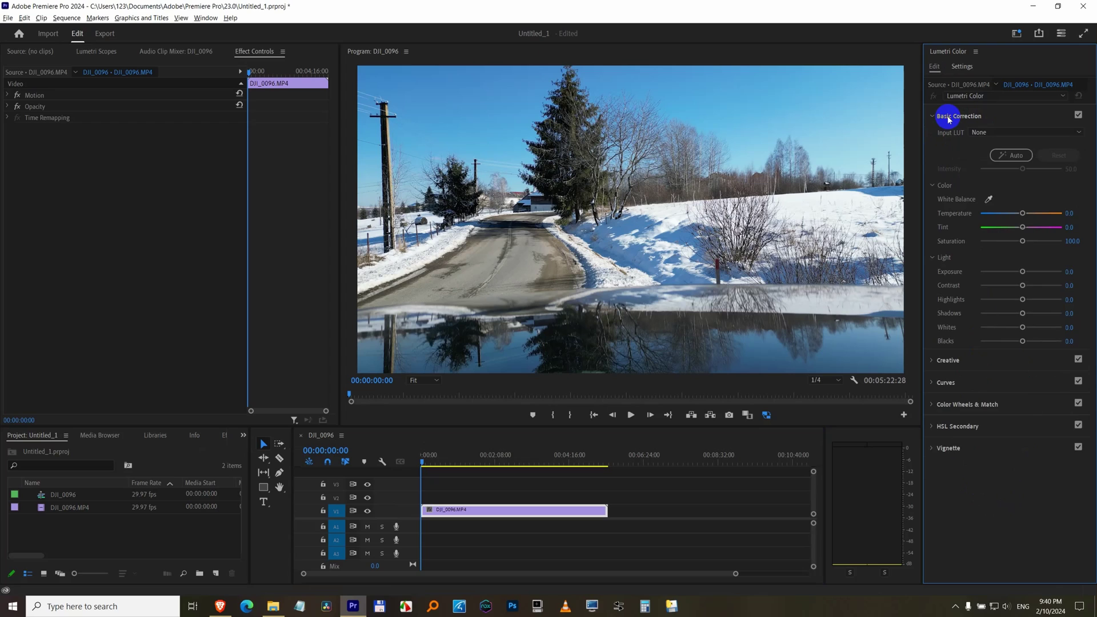
{"action": "left_click", "coordinate": [949, 118]}
{"action": "left_click", "coordinate": [949, 119]}
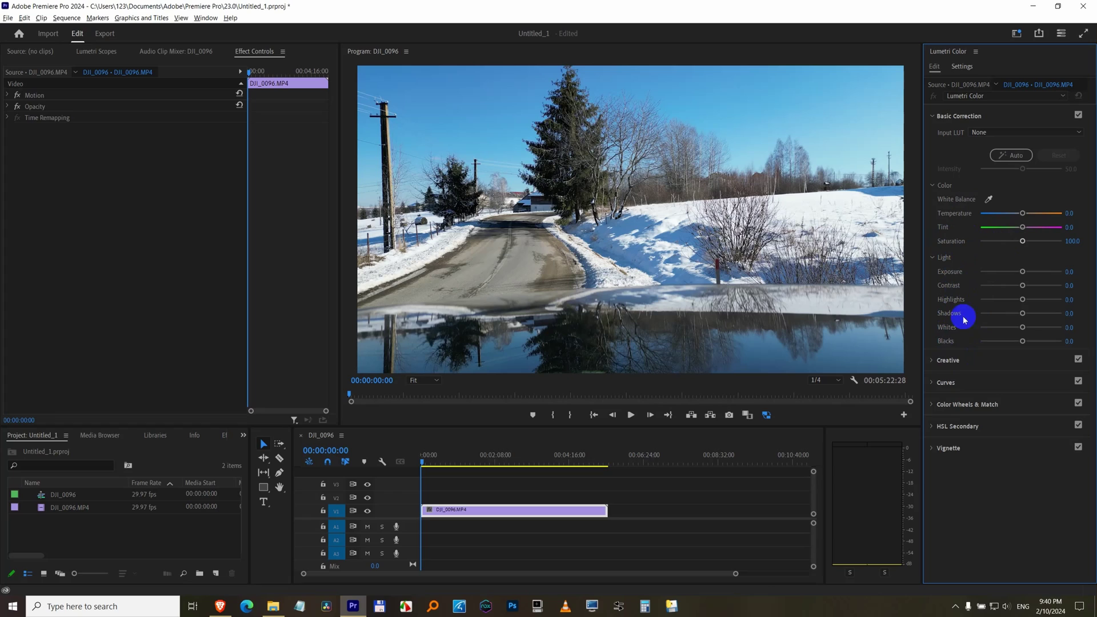
{"action": "left_click", "coordinate": [949, 361]}
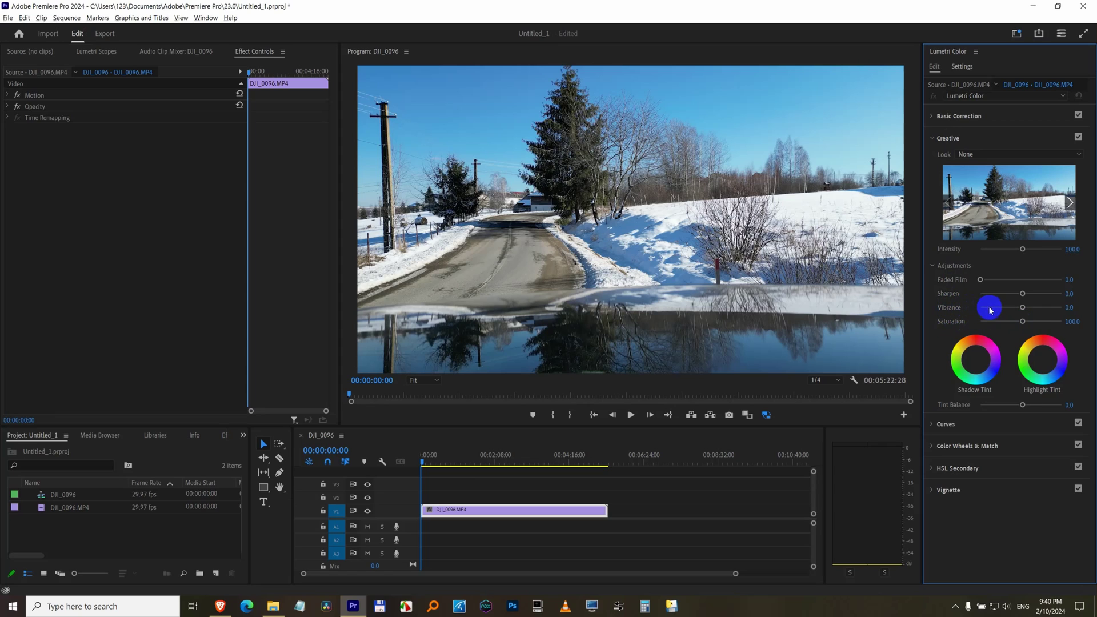
{"action": "left_click", "coordinate": [952, 117]}
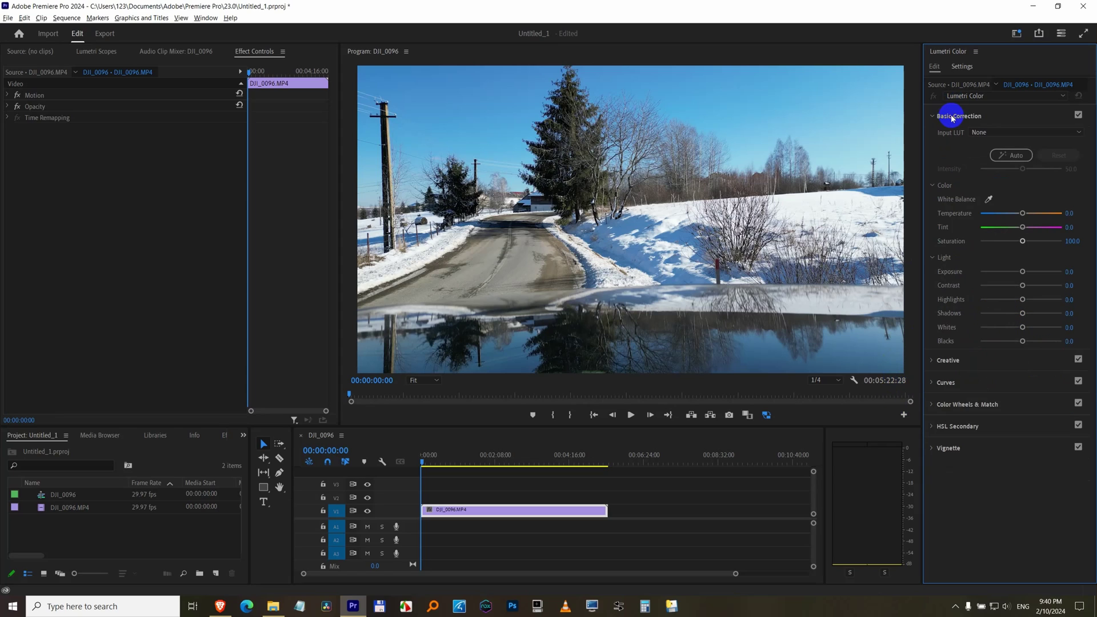
Try out Saturation, set it back to 100, and drag Shadows down to -100
{"action": "left_click_drag", "start_coordinate": [1022, 240], "coordinate": [1065, 246]}
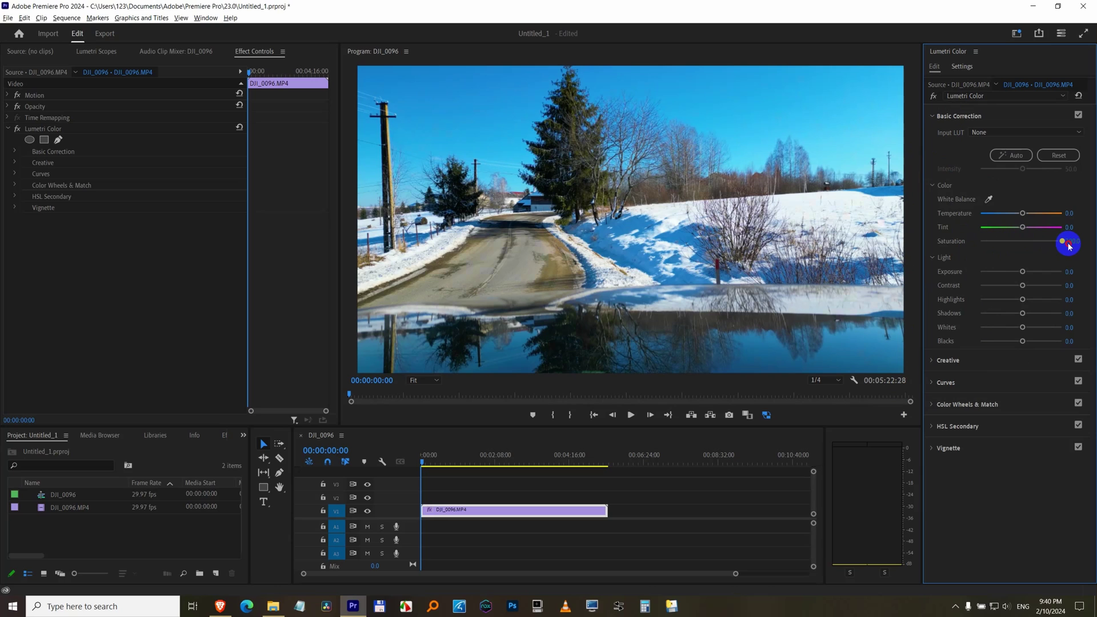
{"action": "left_click_drag", "start_coordinate": [1069, 244], "coordinate": [958, 272]}
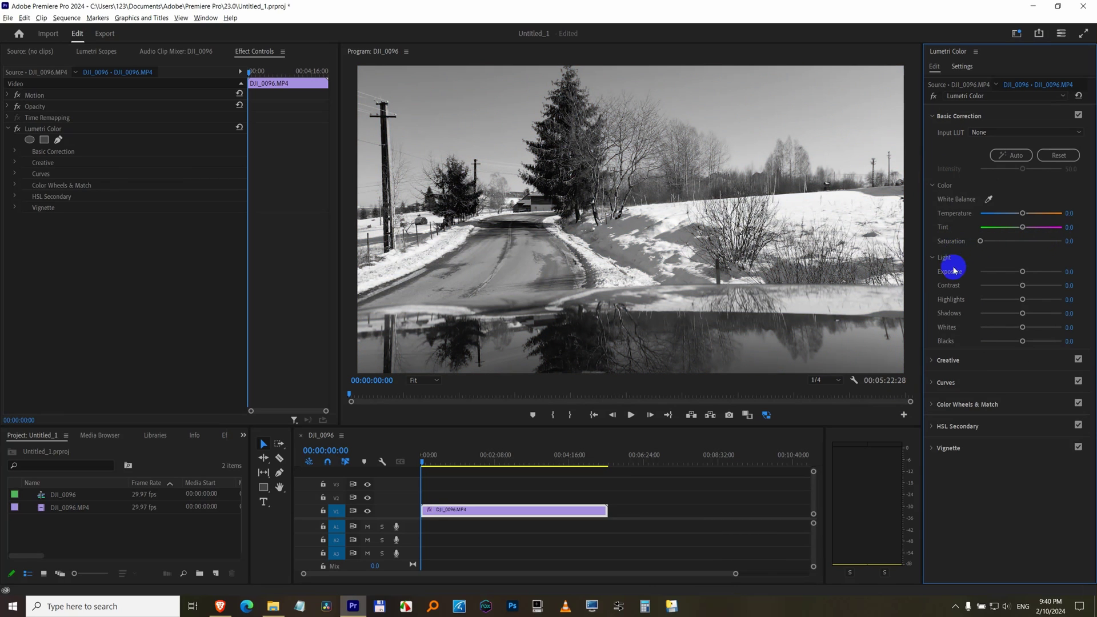
{"action": "double_click", "coordinate": [981, 242]}
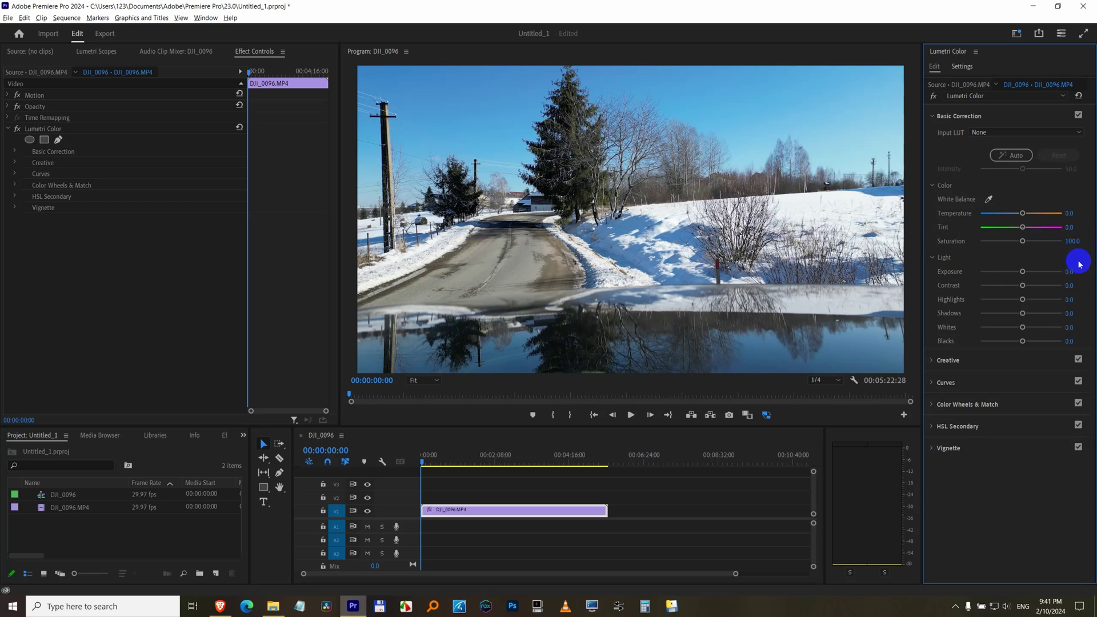
{"action": "mouse_move", "coordinate": [1069, 243]}
{"action": "left_mouse_down"}
{"action": "mouse_move", "coordinate": [1018, 244]}
{"action": "mouse_move", "coordinate": [1079, 244]}
{"action": "left_mouse_up"}
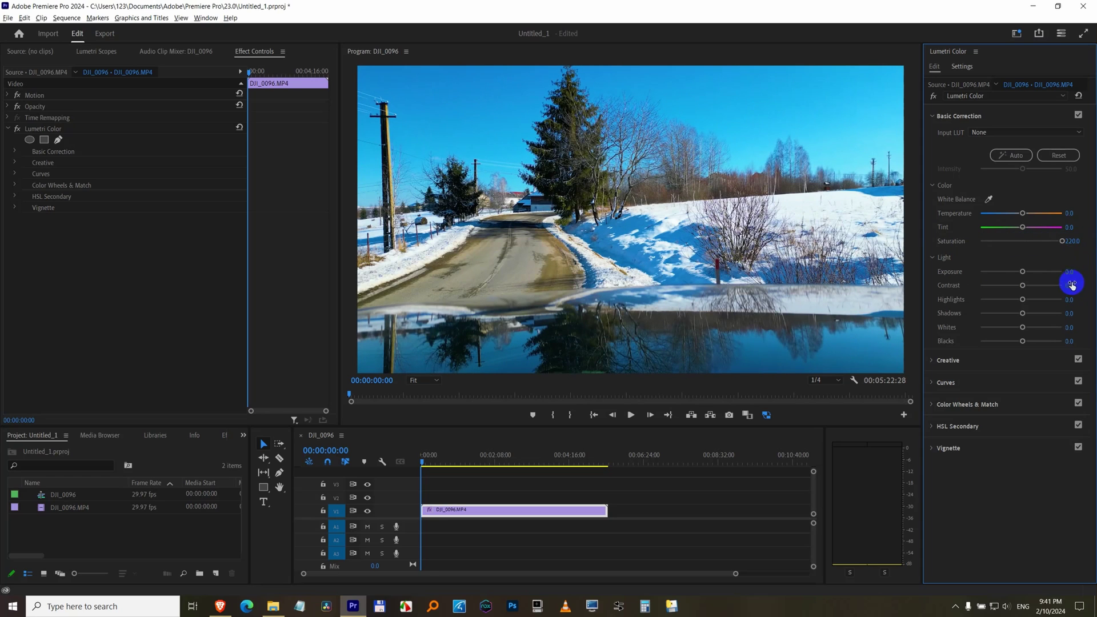
{"action": "left_click", "coordinate": [1074, 242]}
{"action": "key", "text": "Return"}
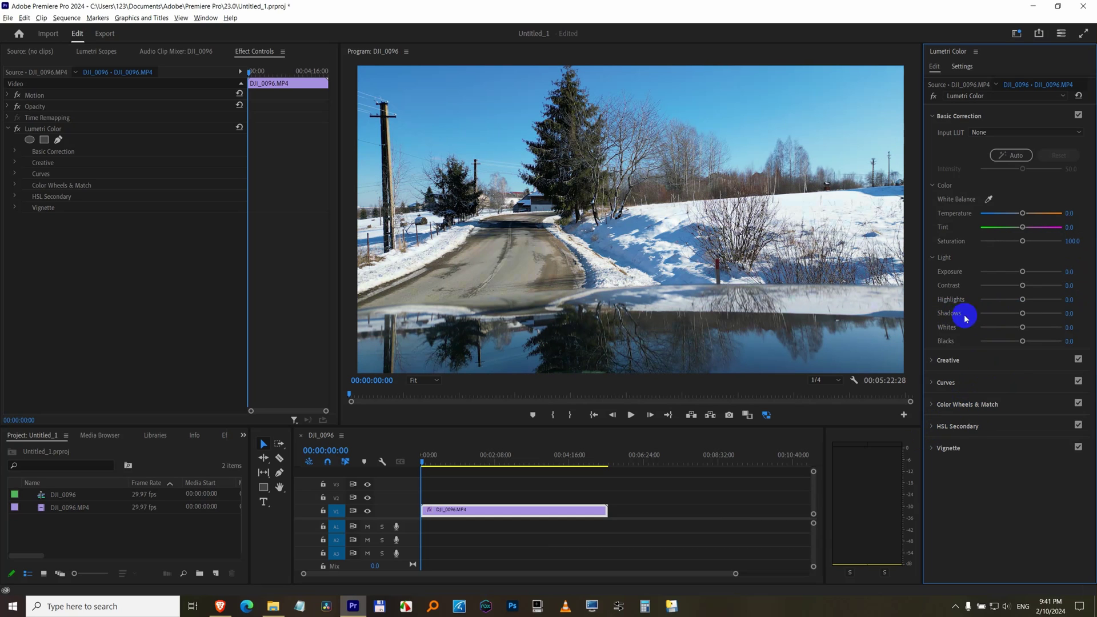
{"action": "left_click_drag", "start_coordinate": [1022, 313], "coordinate": [971, 311]}
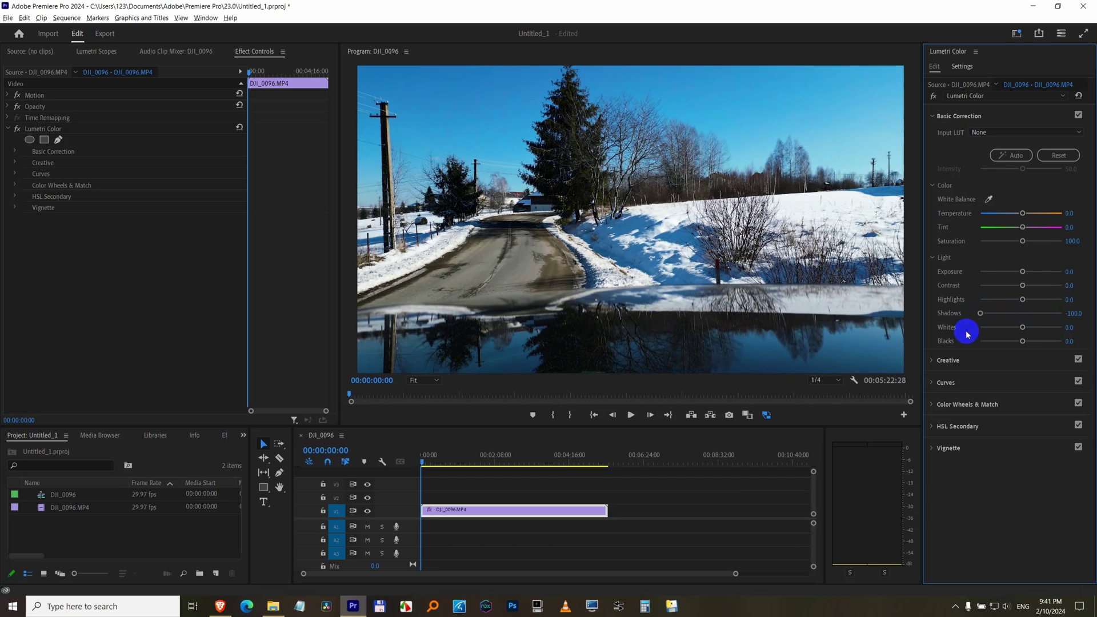
Set Whites to -100, reset, try Auto, then reset Basic Correction again
{"action": "left_click", "coordinate": [974, 327]}
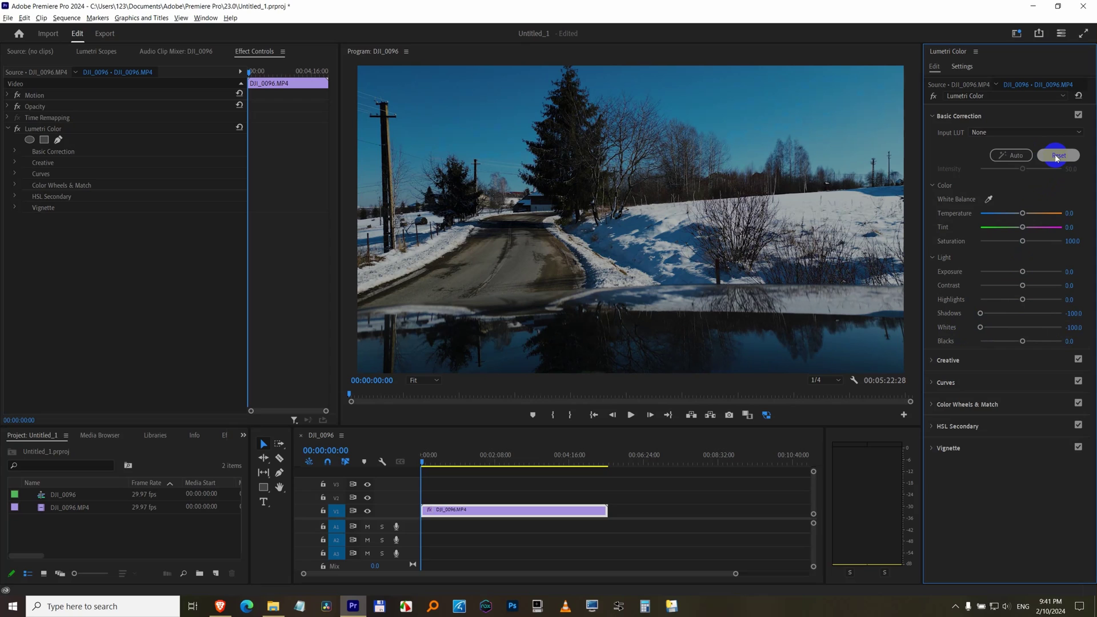
{"action": "left_click", "coordinate": [1056, 156]}
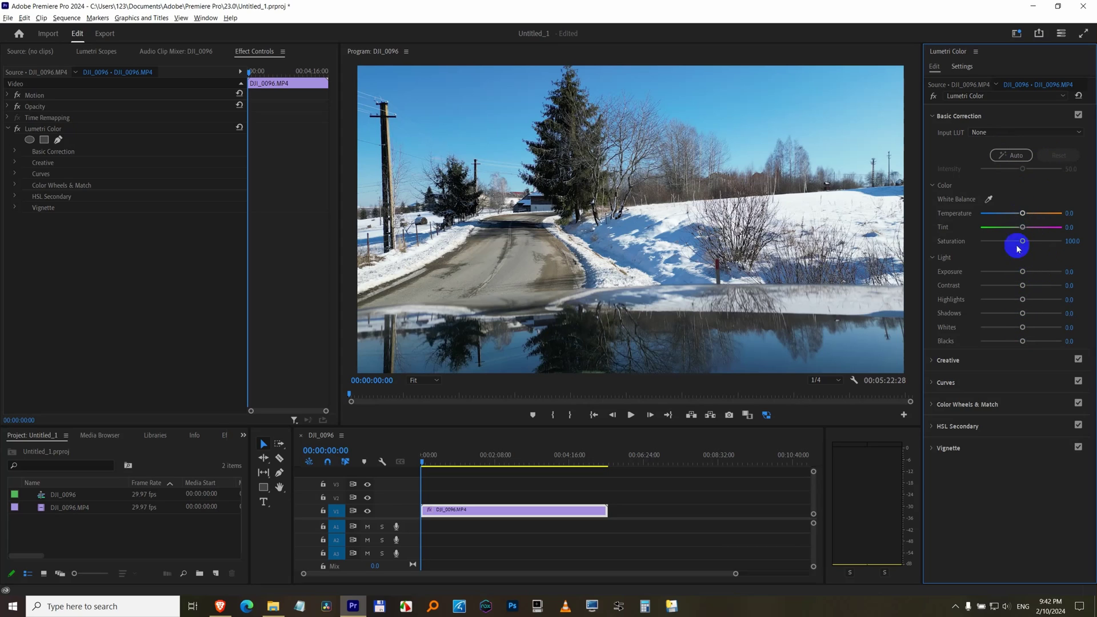
{"action": "left_click", "coordinate": [1007, 156]}
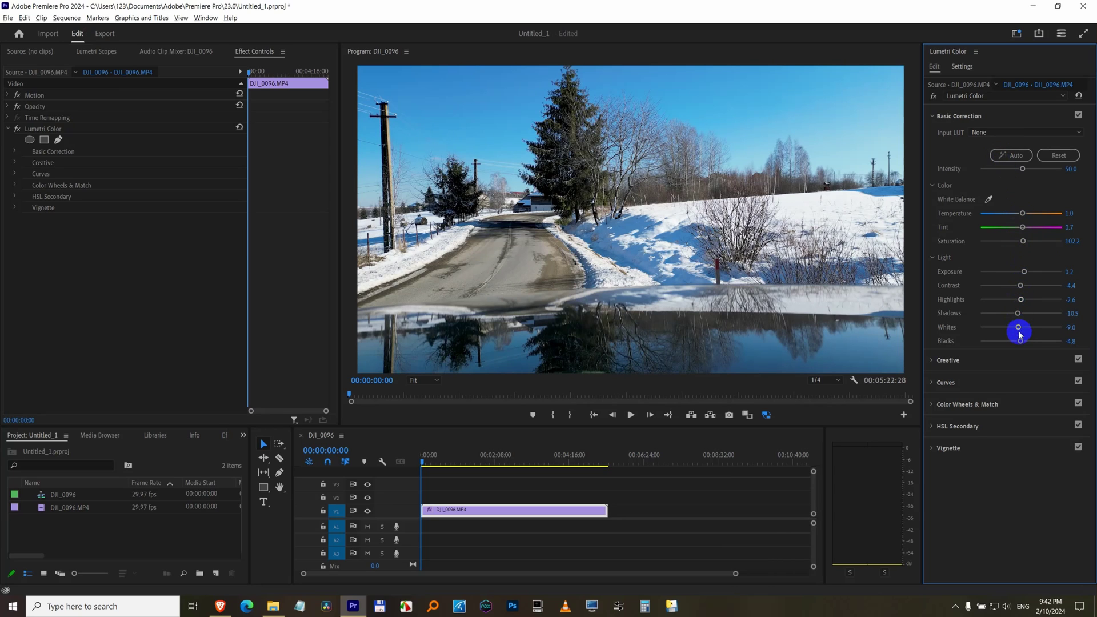
{"action": "left_click", "coordinate": [1055, 157]}
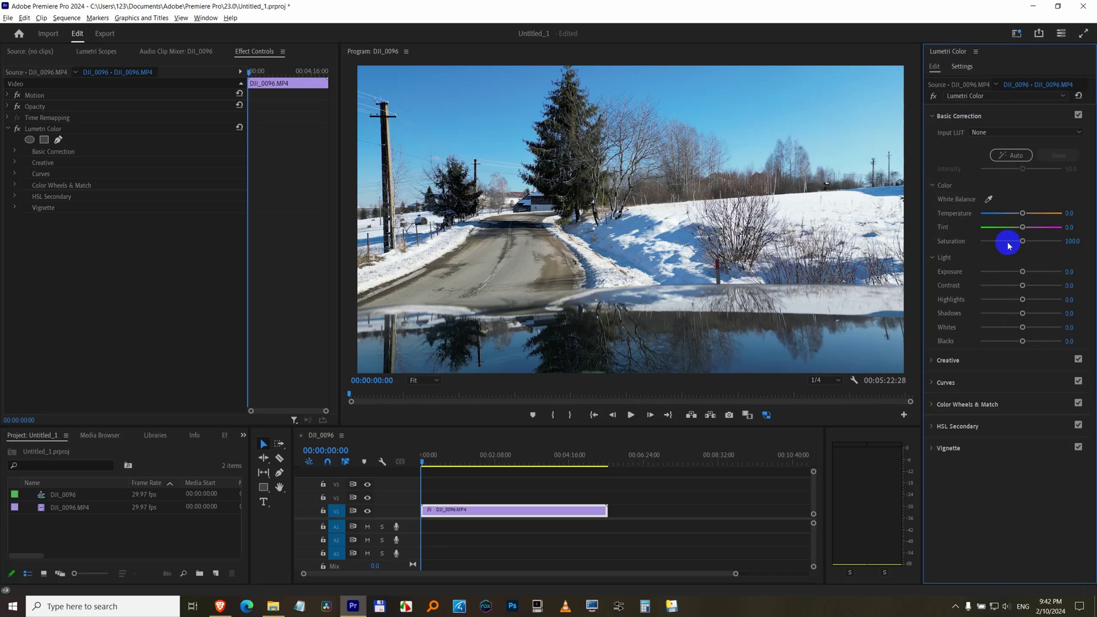
Raise Saturation to 186.9 and toggle Lumetri Color off and on to compare
{"action": "left_click_drag", "start_coordinate": [1022, 241], "coordinate": [1056, 245]}
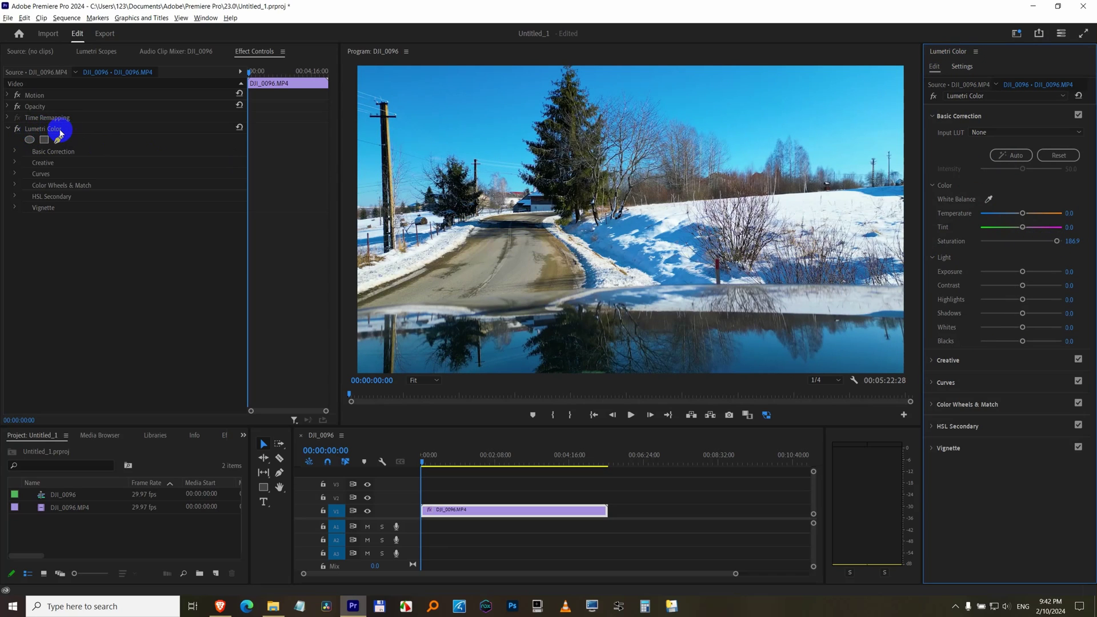
{"action": "left_click", "coordinate": [18, 130]}
{"action": "left_click", "coordinate": [18, 130]}
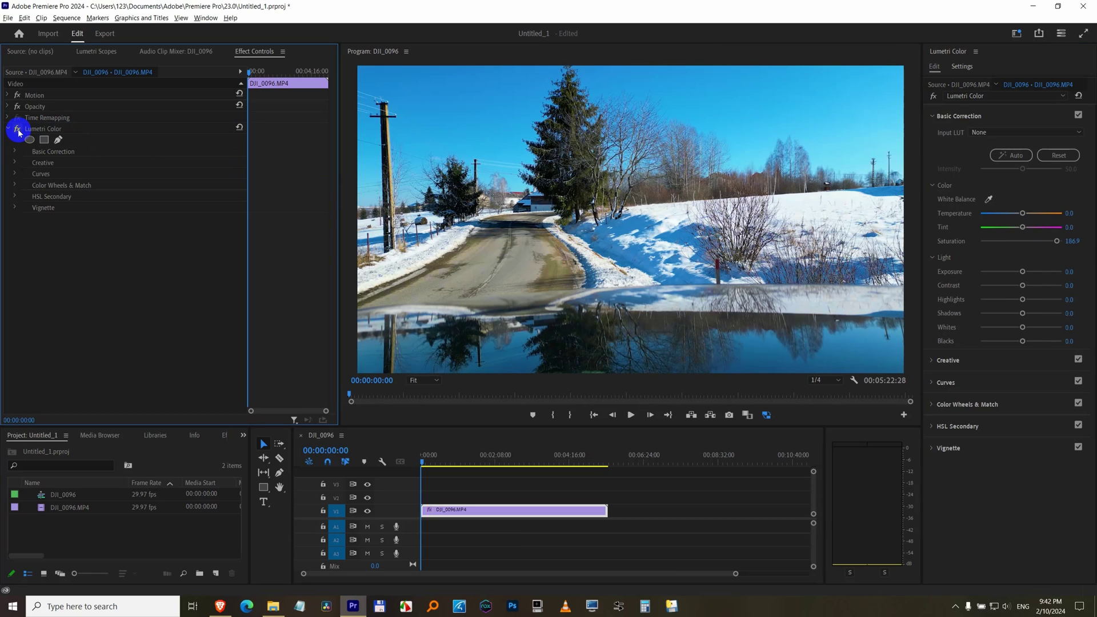
Raise Exposure to 5.0, toggling the Lumetri Color effect to compare before and after
{"action": "left_click", "coordinate": [1018, 292]}
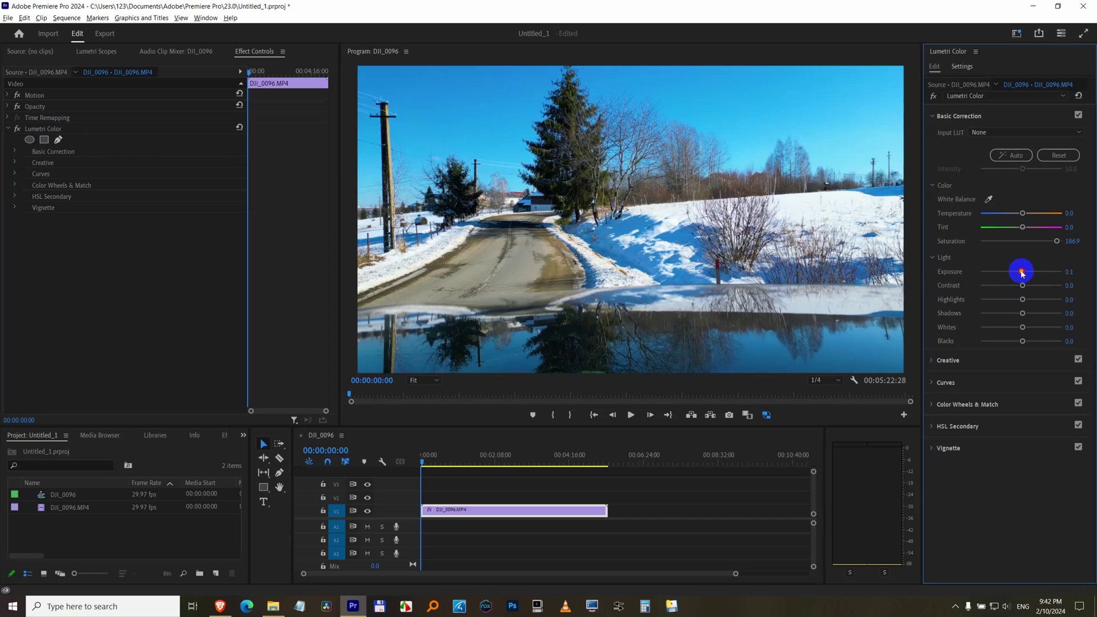
{"action": "left_click_drag", "start_coordinate": [1023, 272], "coordinate": [1061, 272]}
{"action": "left_click", "coordinate": [18, 137]}
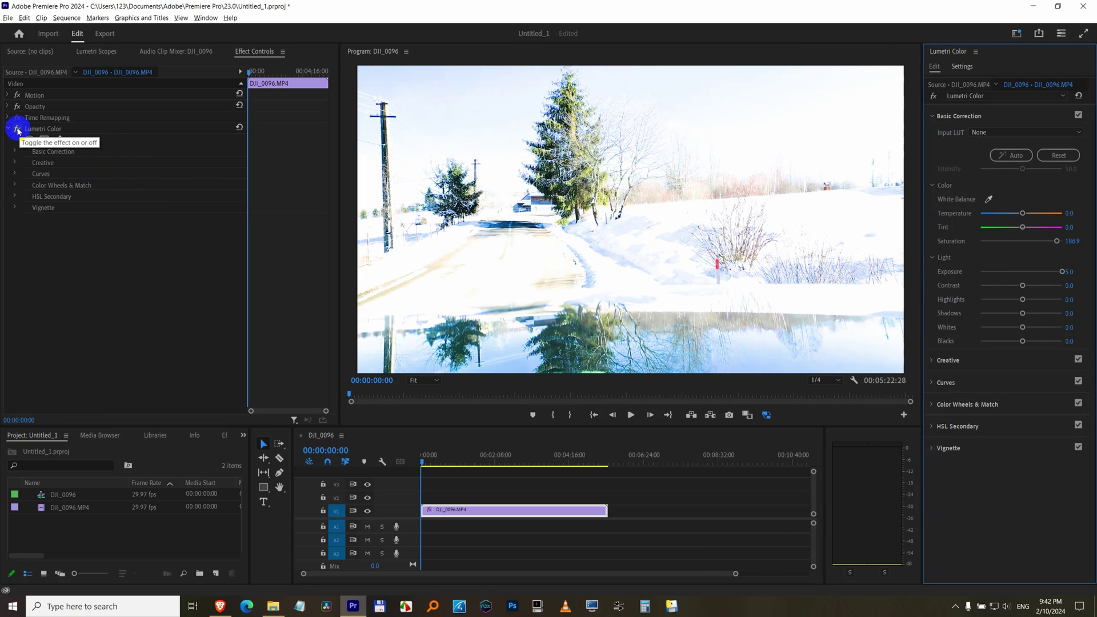
{"action": "left_click", "coordinate": [16, 129]}
{"action": "left_click", "coordinate": [16, 129]}
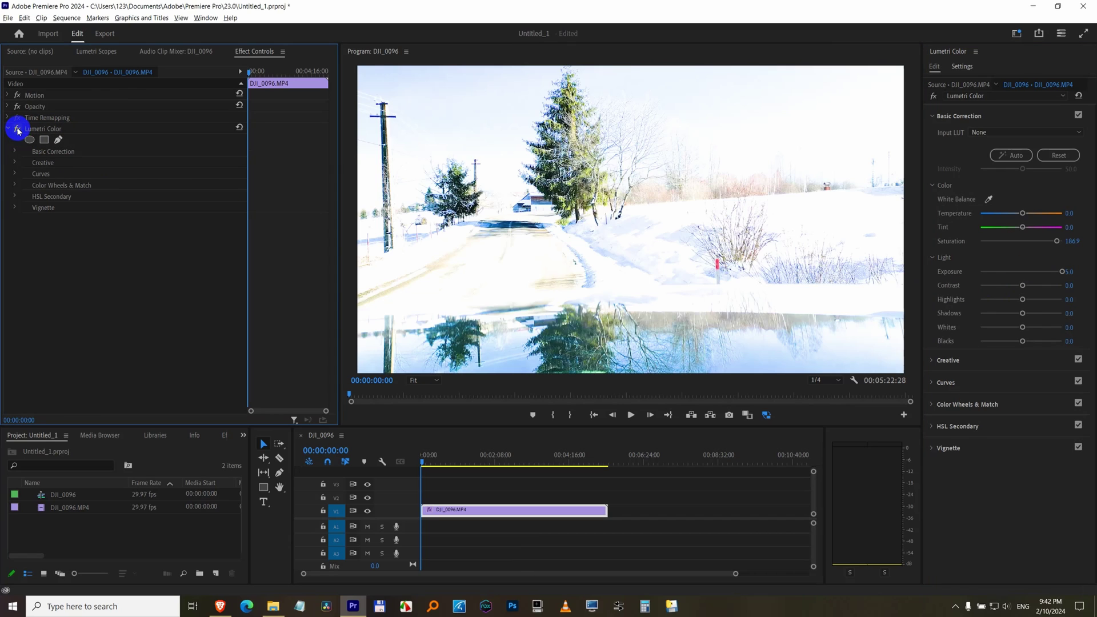
{"action": "left_click", "coordinate": [17, 129]}
{"action": "left_click", "coordinate": [16, 129]}
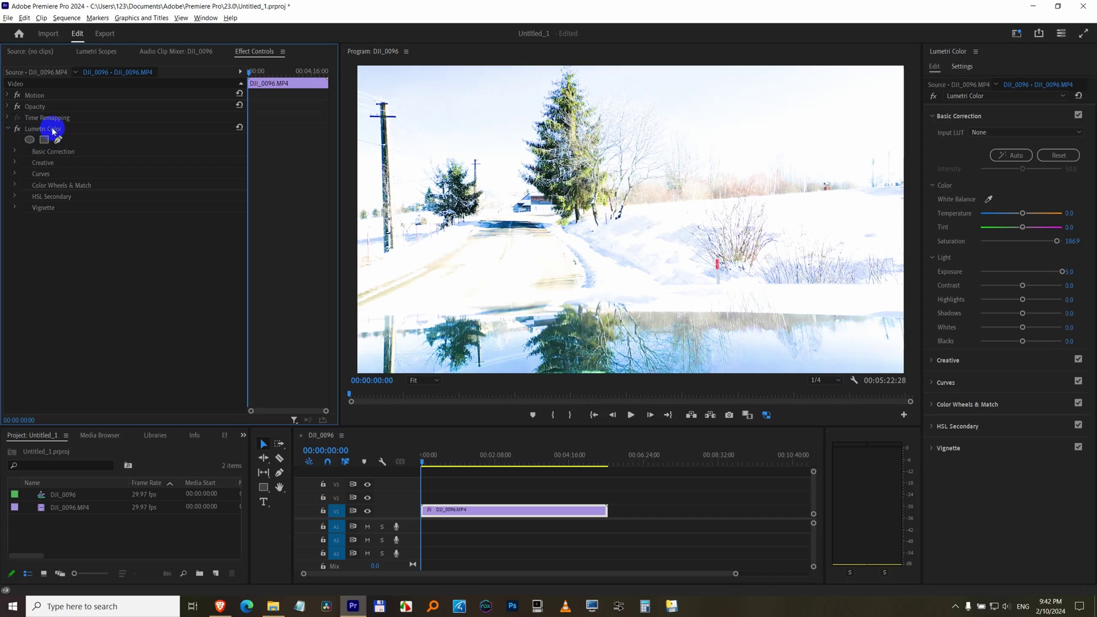
{"action": "left_click", "coordinate": [44, 129]}
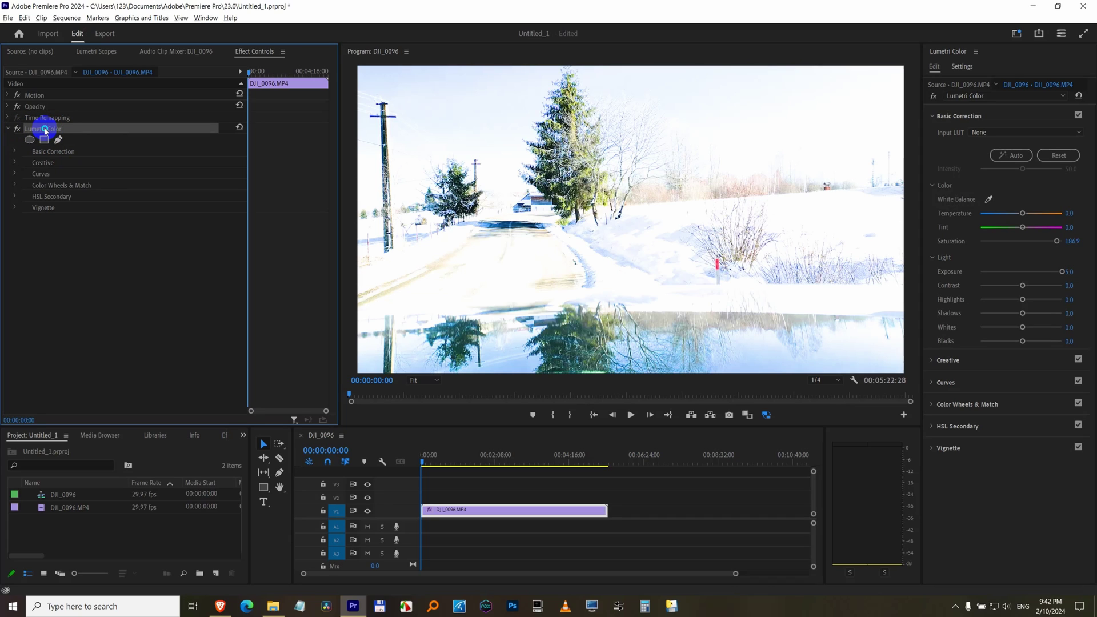
Clear Lumetri Color from DJI_0096, then re-apply it by boosting Saturation
{"action": "right_click", "coordinate": [45, 130]}
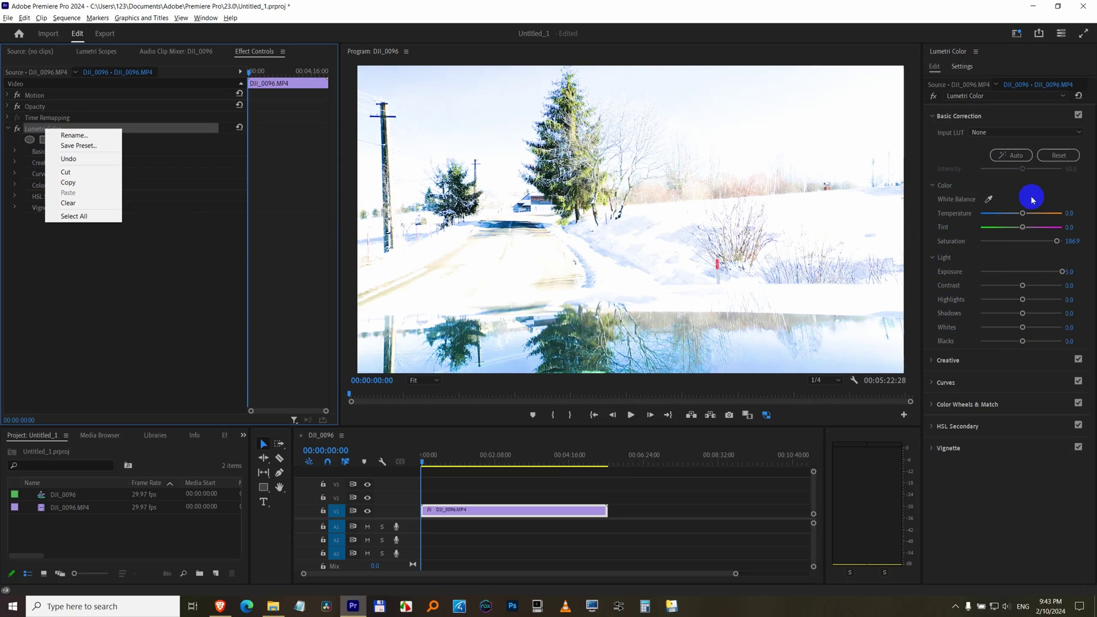
{"action": "left_click", "coordinate": [78, 204]}
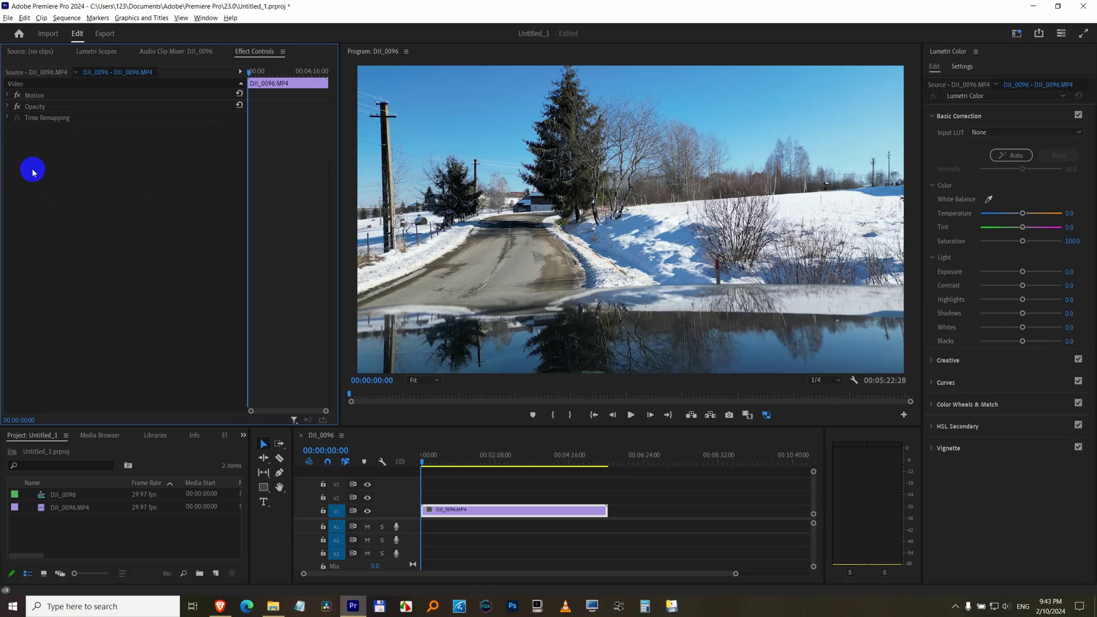
{"action": "left_click_drag", "start_coordinate": [1022, 240], "coordinate": [1043, 245]}
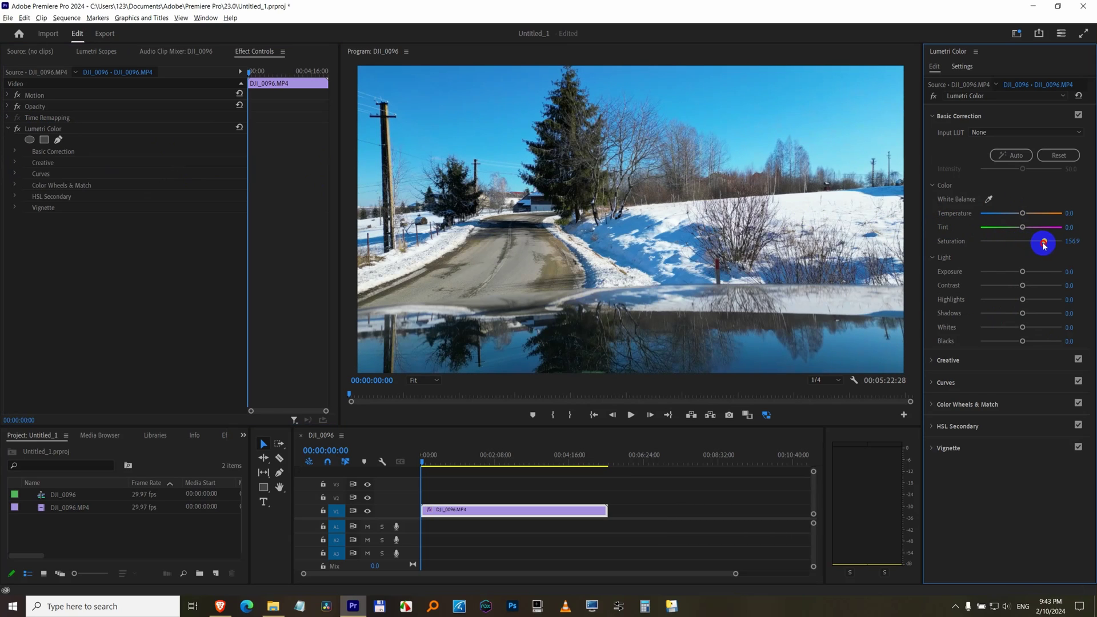
Expand the effect's Basic Correction and place DJI_0100.MP4 on track V1
{"action": "left_click", "coordinate": [55, 130]}
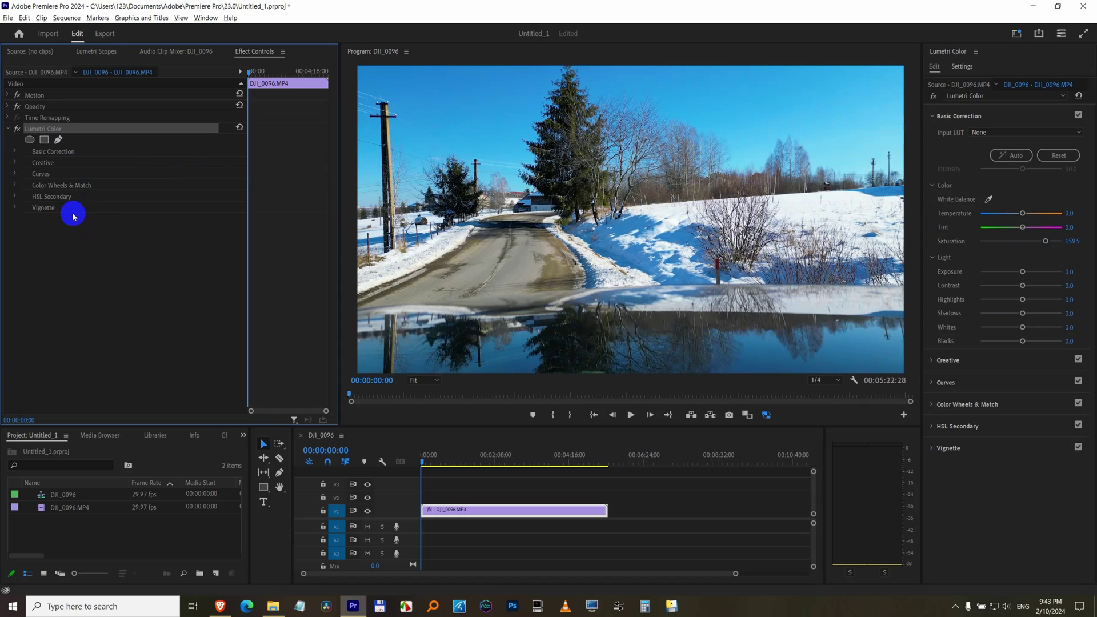
{"action": "left_click", "coordinate": [13, 153]}
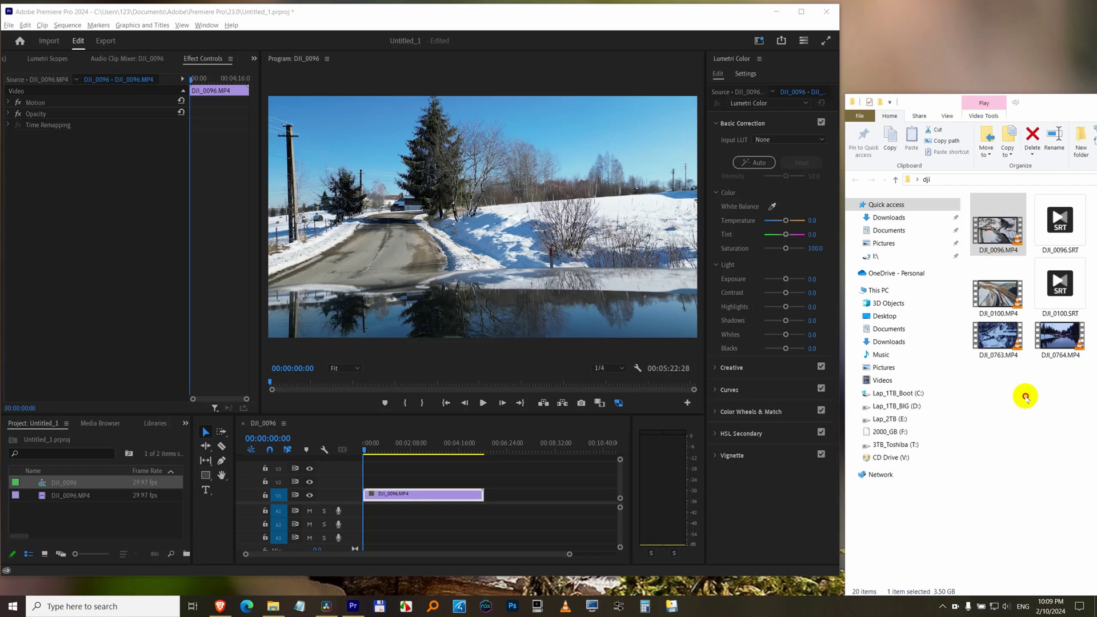
{"action": "left_click_drag", "start_coordinate": [999, 295], "coordinate": [560, 496]}
Ripple-delete the V1 gap so DJI_0100 follows DJI_0096, and maximize the window
{"action": "left_click", "coordinate": [513, 497]}
{"action": "right_click", "coordinate": [512, 497]}
{"action": "left_click", "coordinate": [532, 506]}
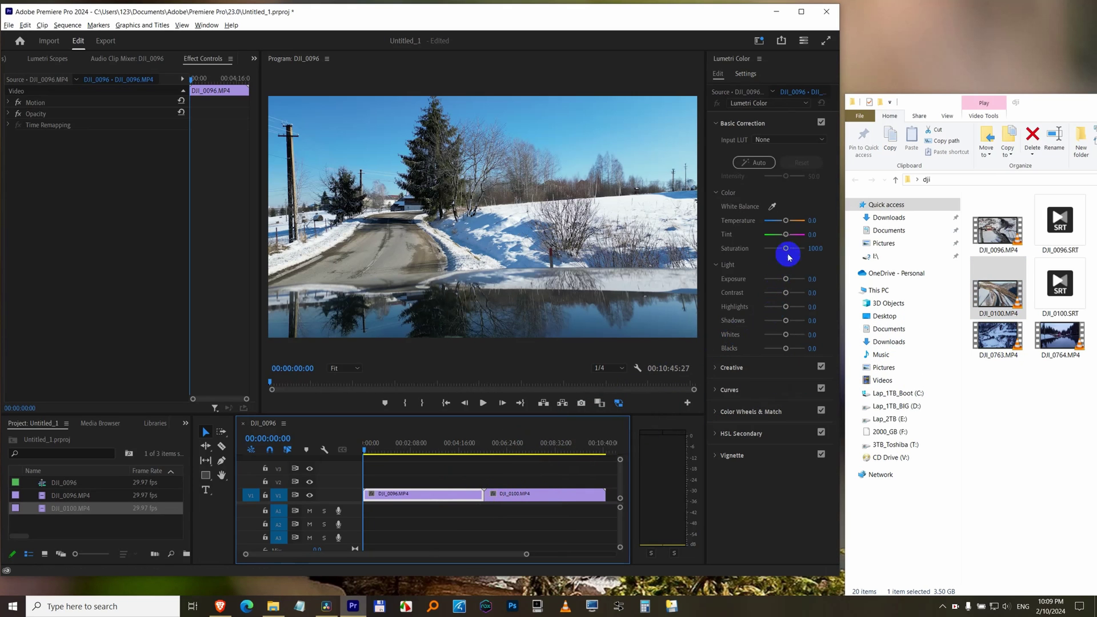
{"action": "left_click", "coordinate": [801, 11]}
Set DJI_0096's Lumetri Exposure to 5.0, checking the playhead in both clips
{"action": "left_click_drag", "start_coordinate": [1023, 272], "coordinate": [1063, 273]}
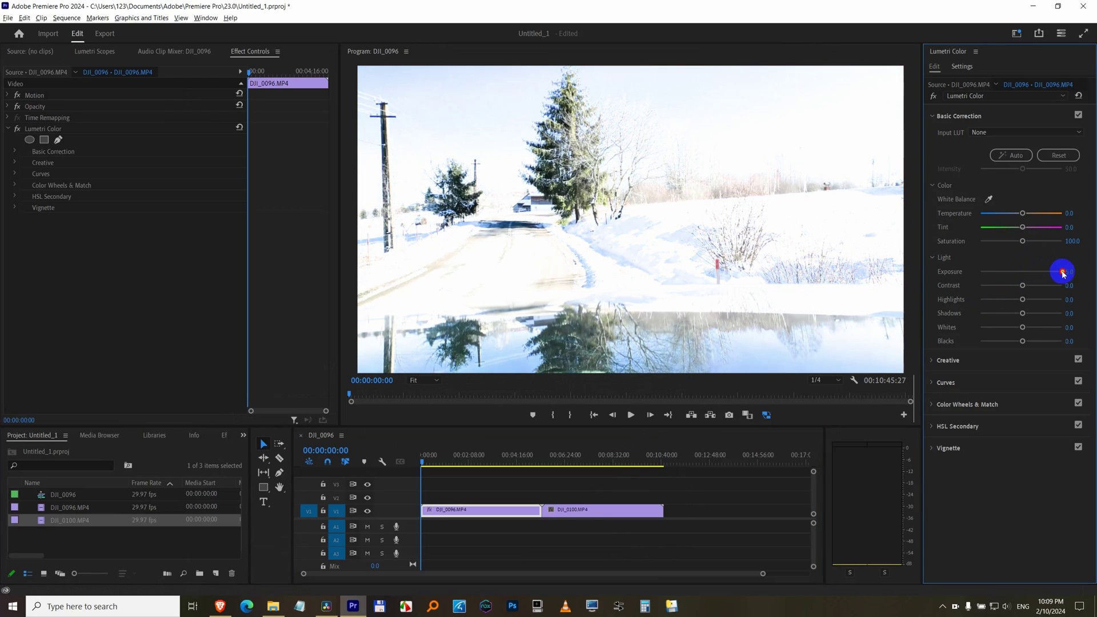
{"action": "left_click_drag", "start_coordinate": [564, 463], "coordinate": [572, 460]}
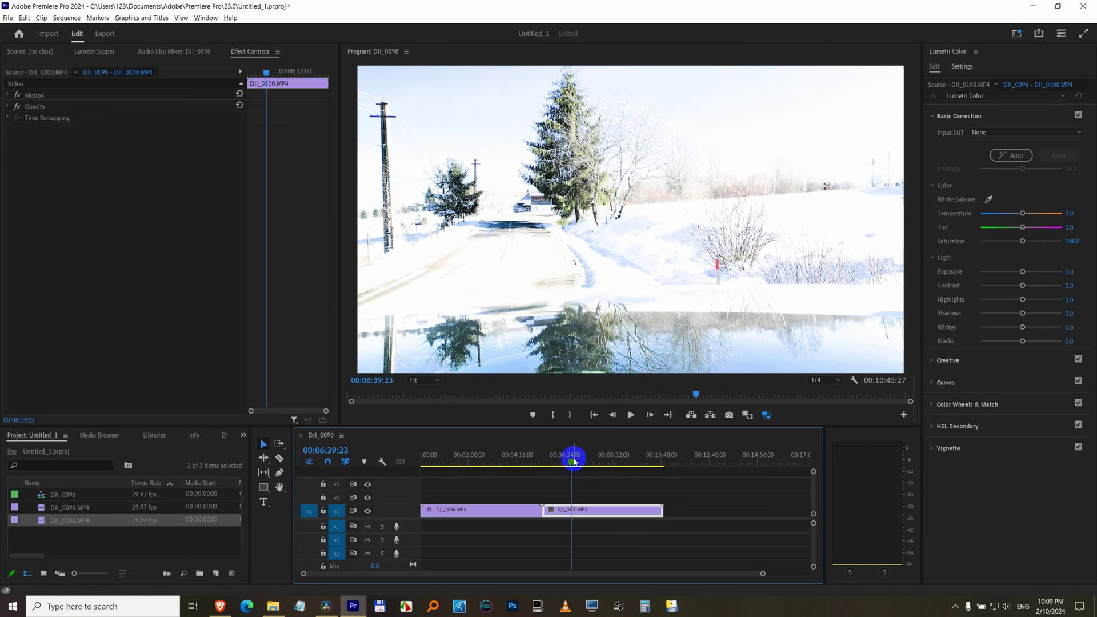
{"action": "left_click", "coordinate": [573, 502]}
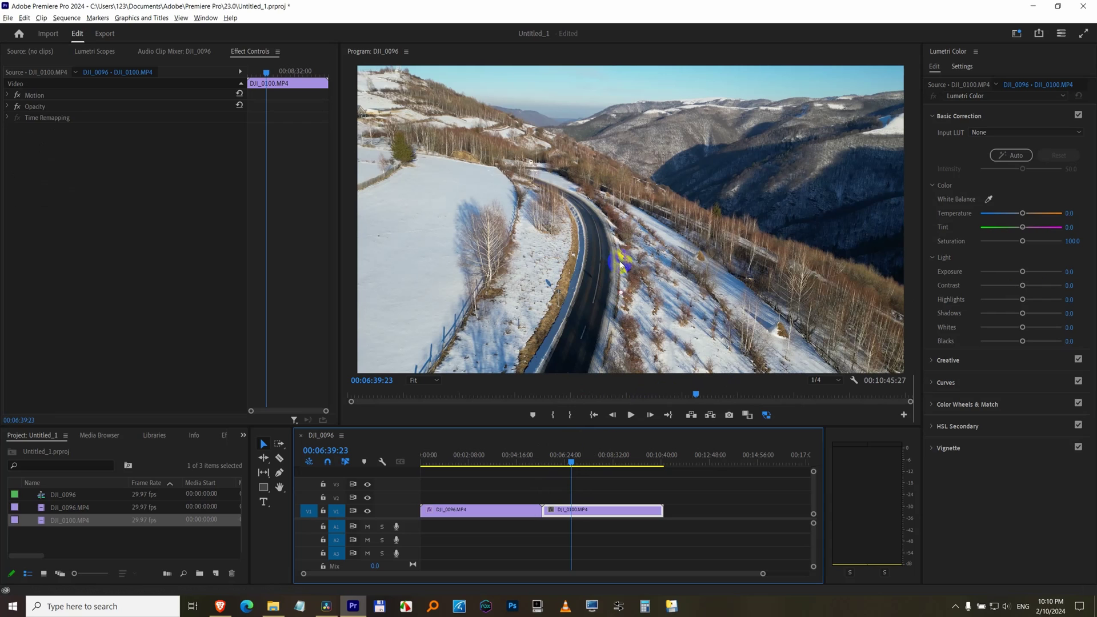
{"action": "left_click", "coordinate": [506, 461]}
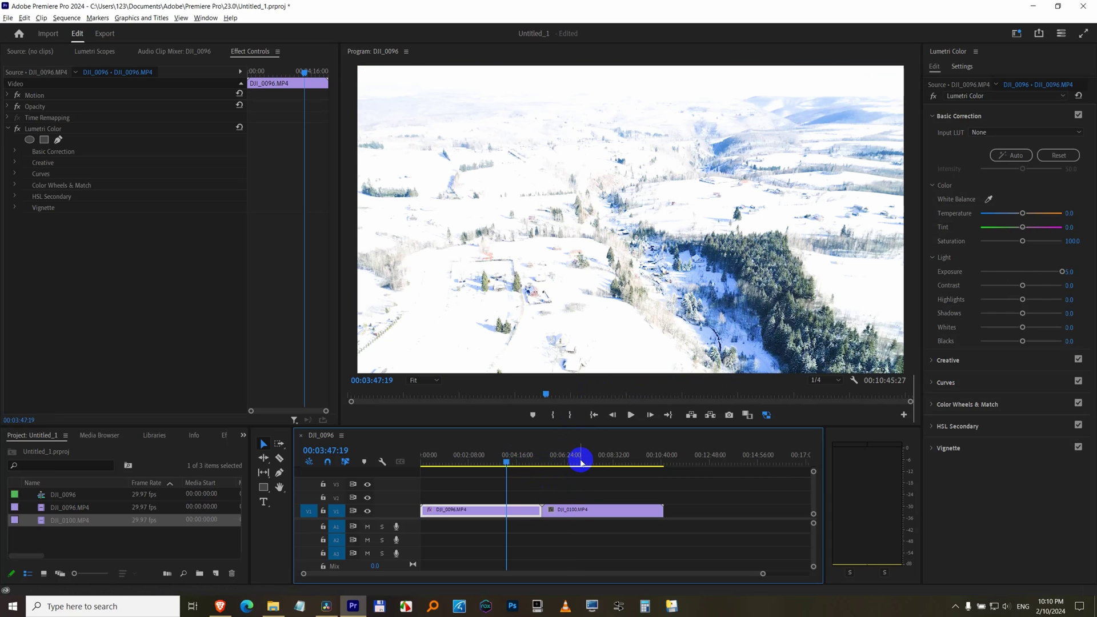
{"action": "left_click", "coordinate": [580, 460]}
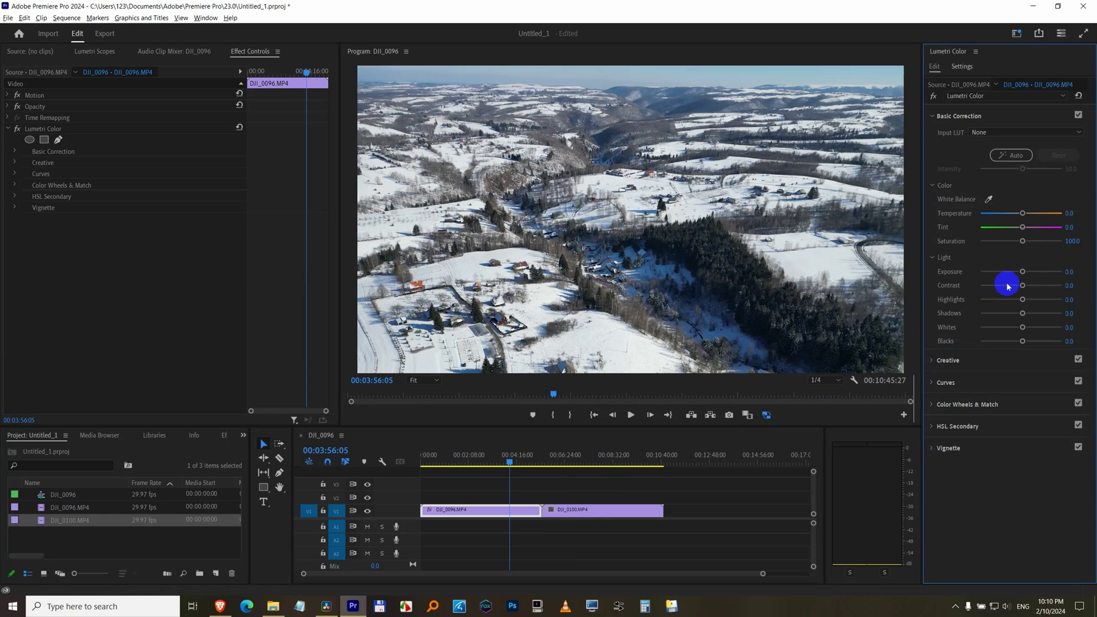
{"action": "left_click", "coordinate": [1026, 272]}
{"action": "left_click_drag", "start_coordinate": [1025, 272], "coordinate": [1054, 273]}
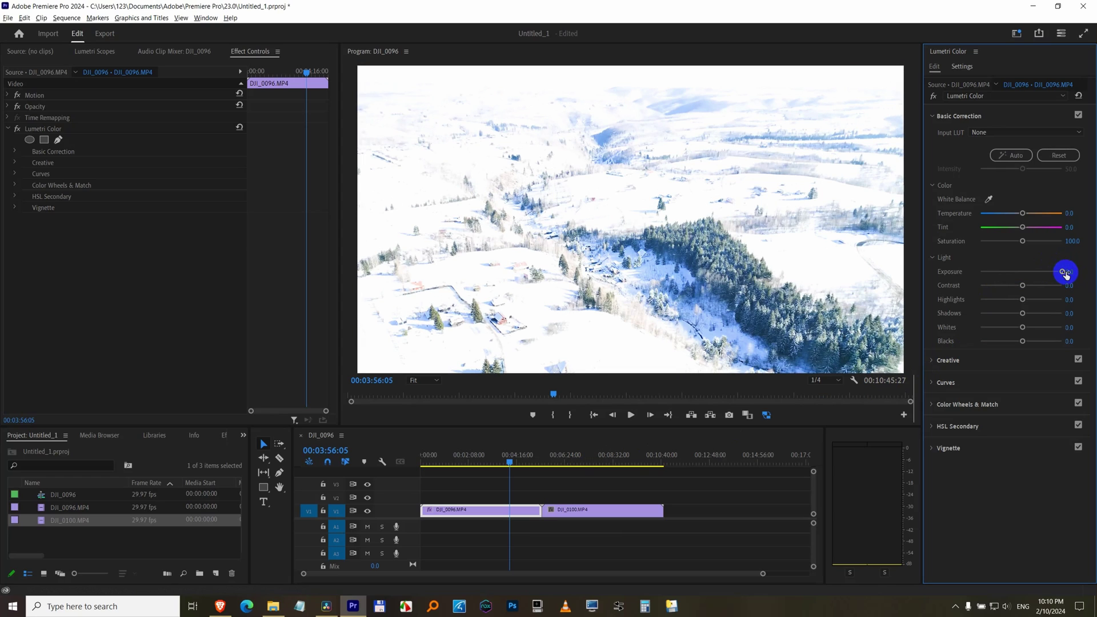
{"action": "left_click", "coordinate": [654, 486]}
Copy DJI_0096 and paste its Lumetri Color attributes onto DJI_0100, then preview DJI_0100
{"action": "right_click", "coordinate": [516, 509]}
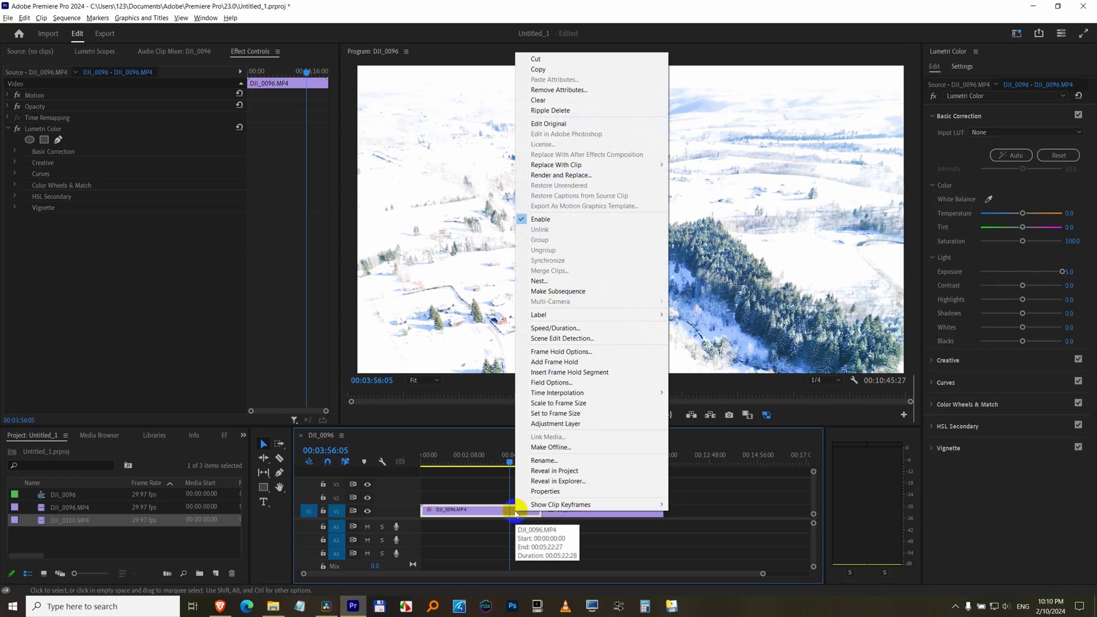
{"action": "left_click", "coordinate": [559, 70]}
{"action": "left_click", "coordinate": [595, 509]}
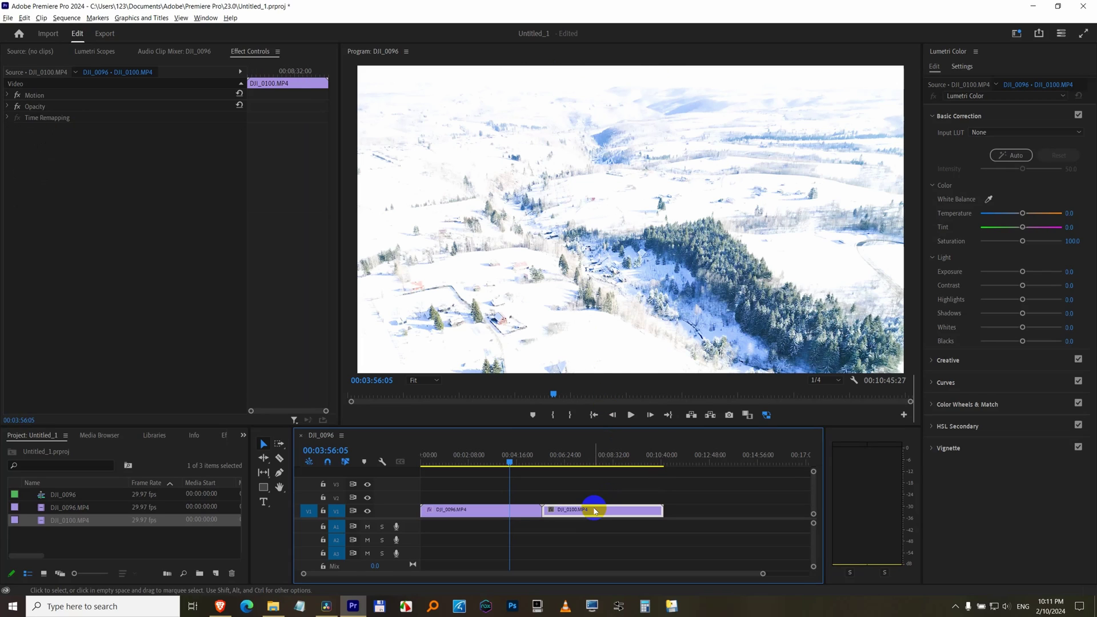
{"action": "right_click", "coordinate": [595, 510]}
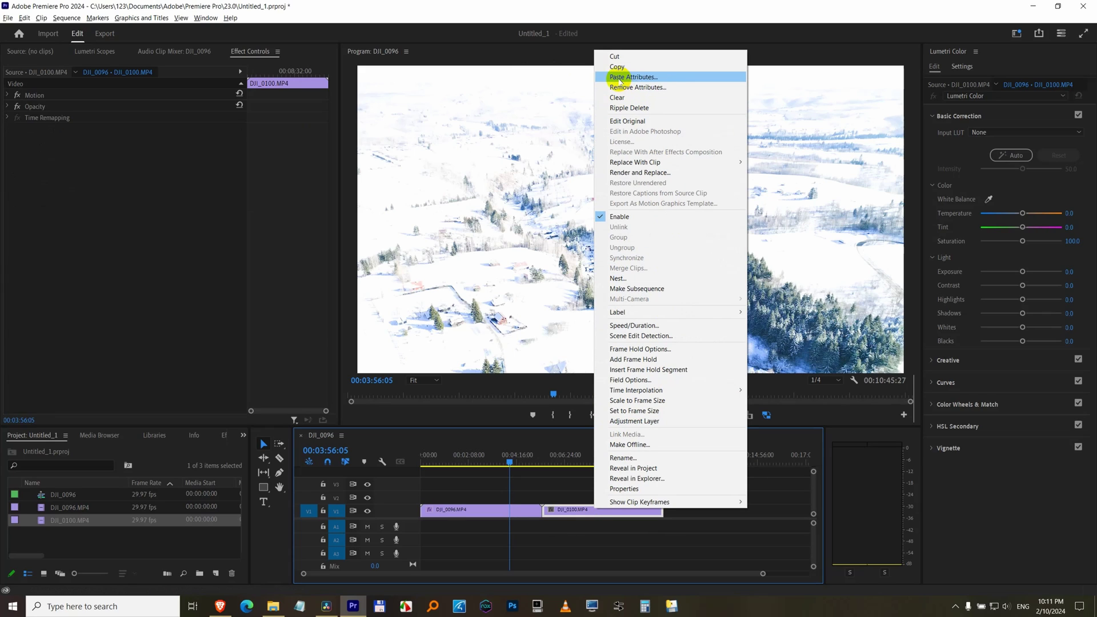
{"action": "left_click", "coordinate": [658, 78]}
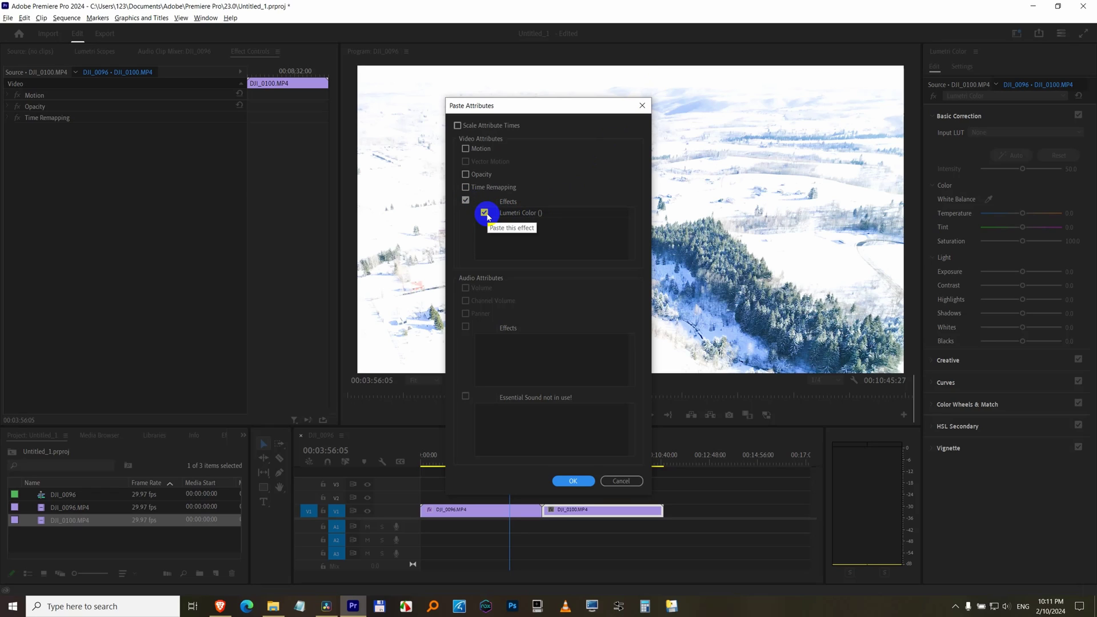
{"action": "left_click", "coordinate": [573, 480]}
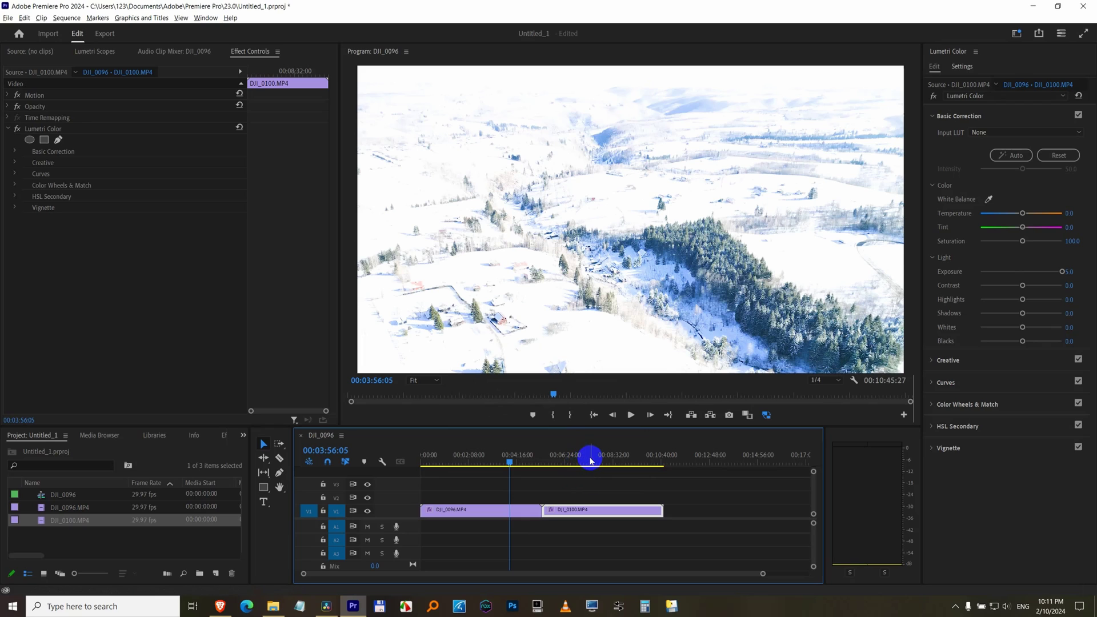
{"action": "left_click", "coordinate": [590, 460]}
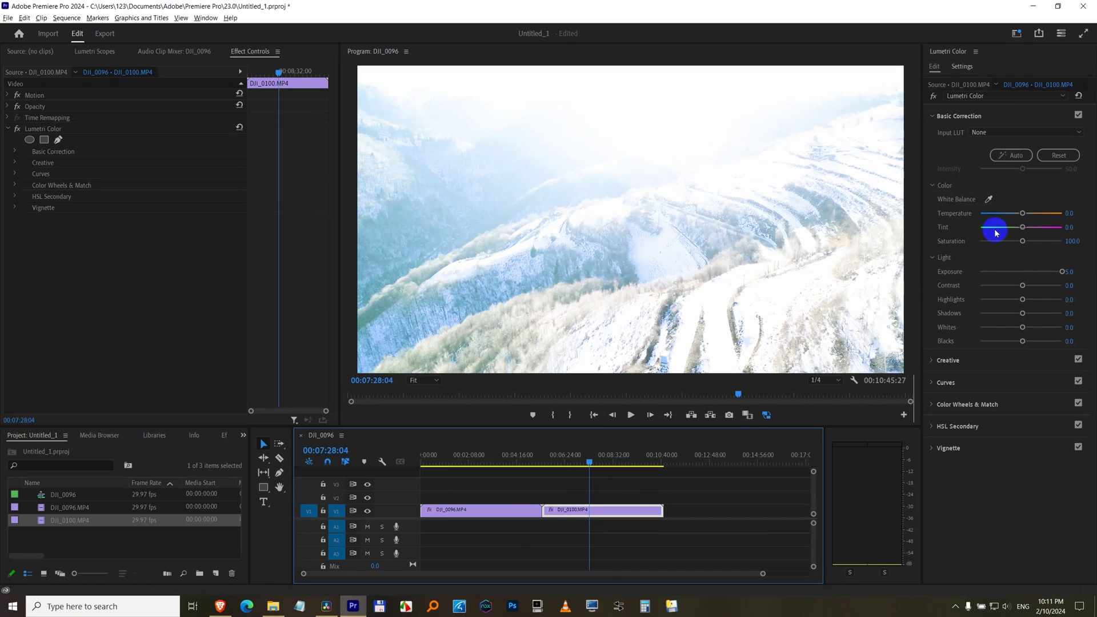
Reset Lumetri Basic Correction on DJI_0100 and DJI_0096, returning Exposure to 0.0, then show Media Browser
{"action": "left_click", "coordinate": [1057, 157]}
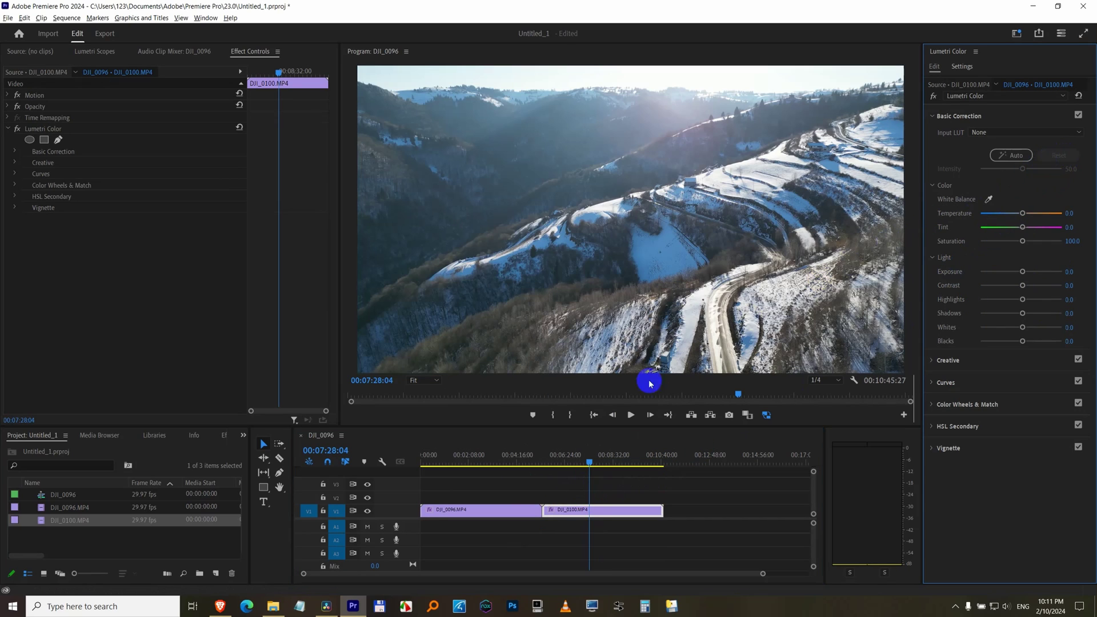
{"action": "left_click", "coordinate": [500, 512]}
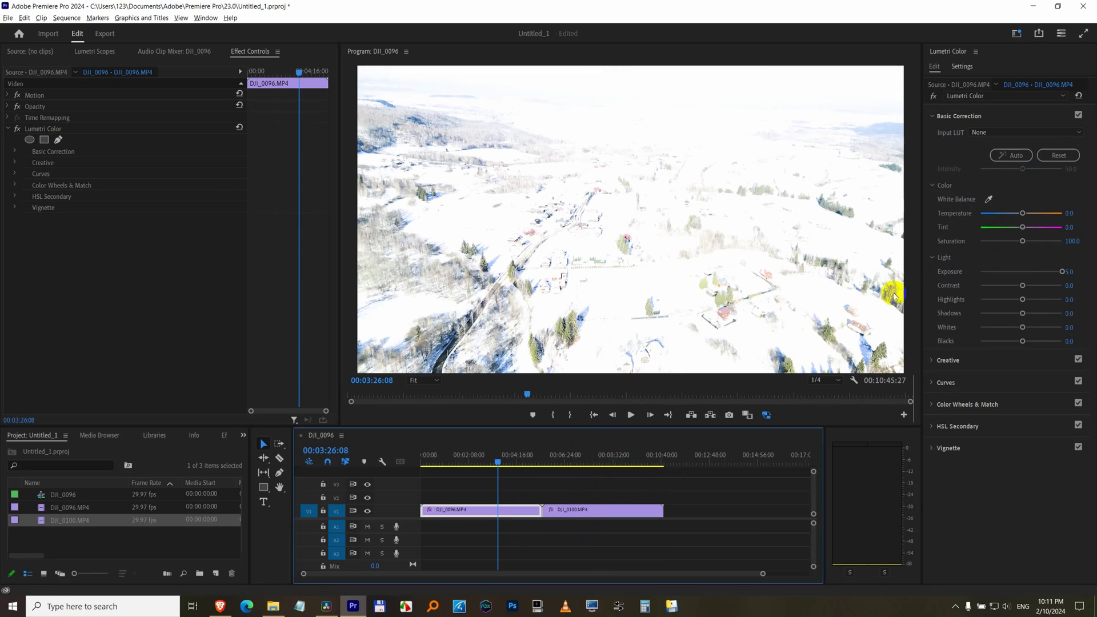
{"action": "left_click", "coordinate": [1059, 156]}
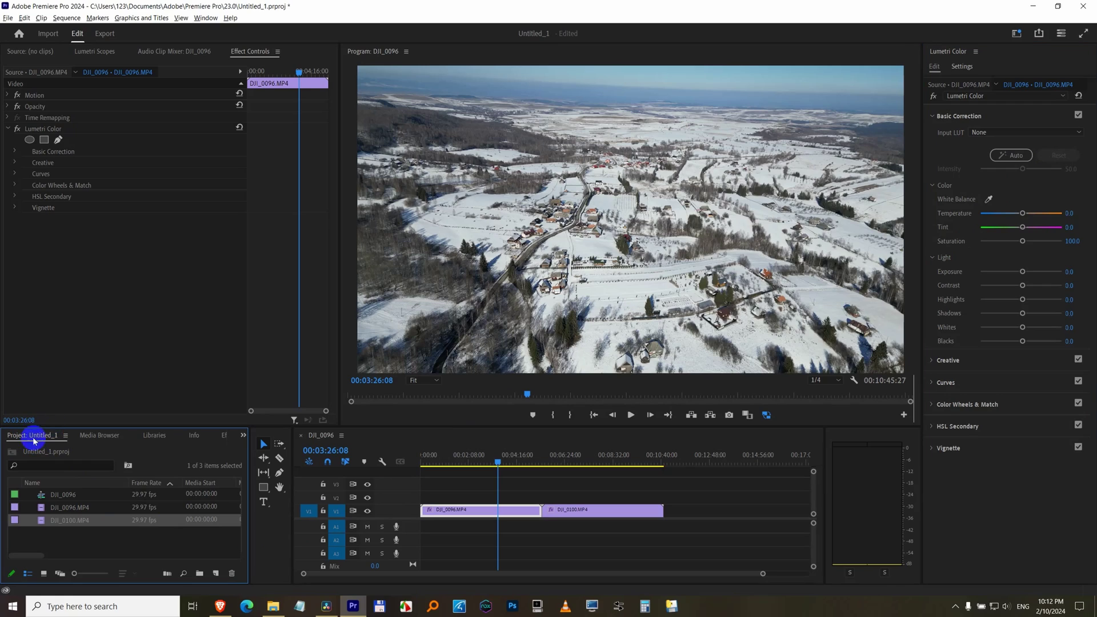
{"action": "left_click", "coordinate": [98, 437]}
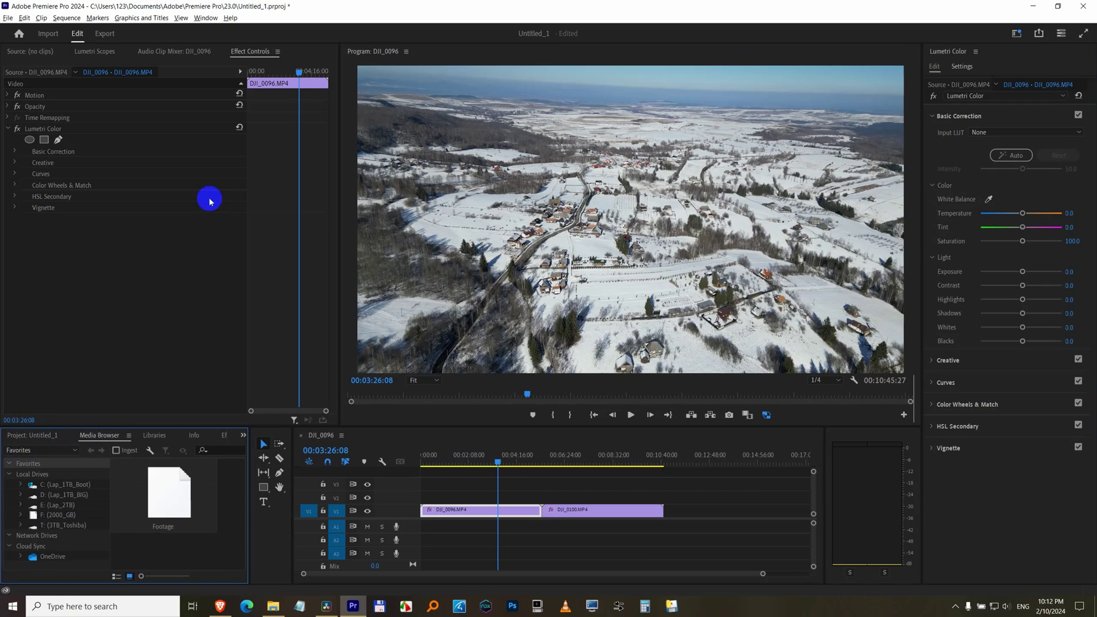
Bring back the Untitled_1.prproj project bin from the Window menu
{"action": "left_click", "coordinate": [203, 18]}
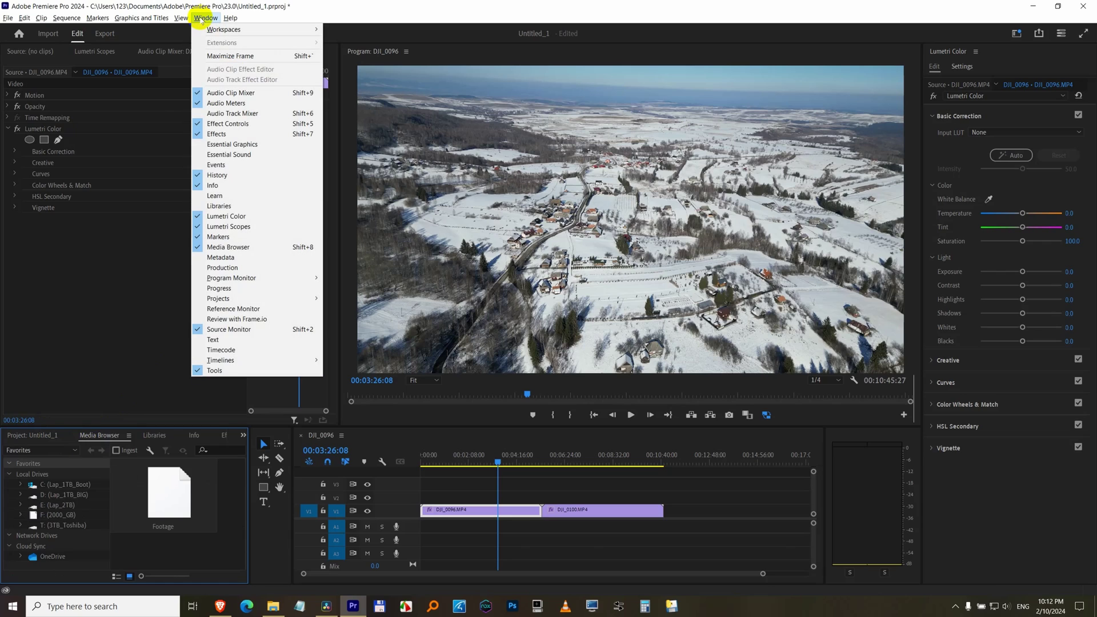
{"action": "mouse_move", "coordinate": [244, 298]}
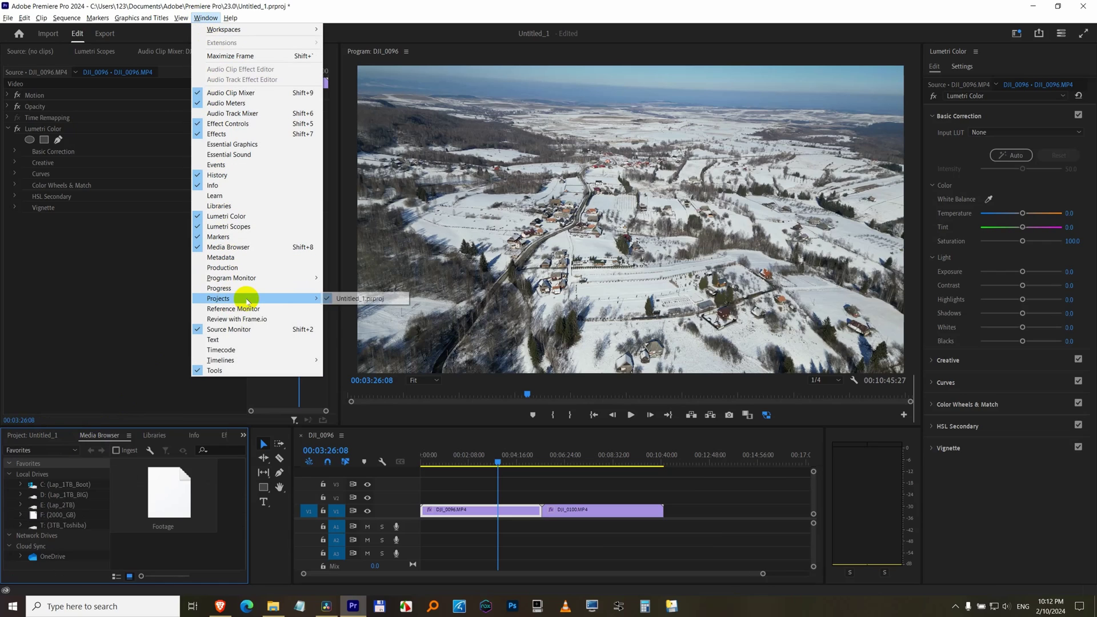
{"action": "left_click", "coordinate": [367, 300]}
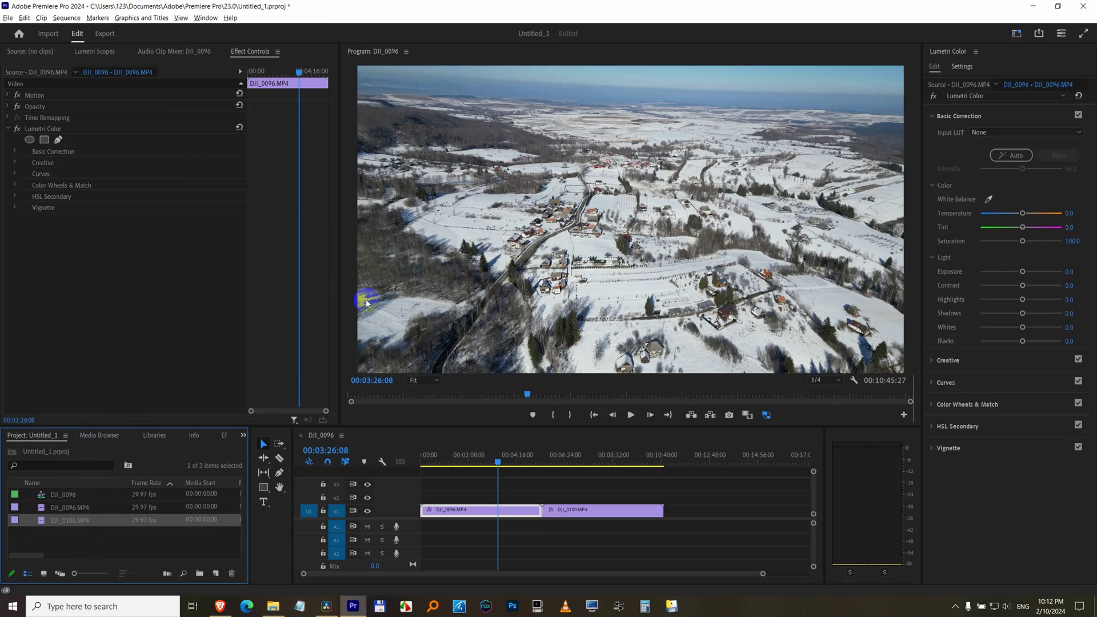
Create a new 3840×2160 Adjustment Layer in the project with the default settings
{"action": "left_click", "coordinate": [214, 574]}
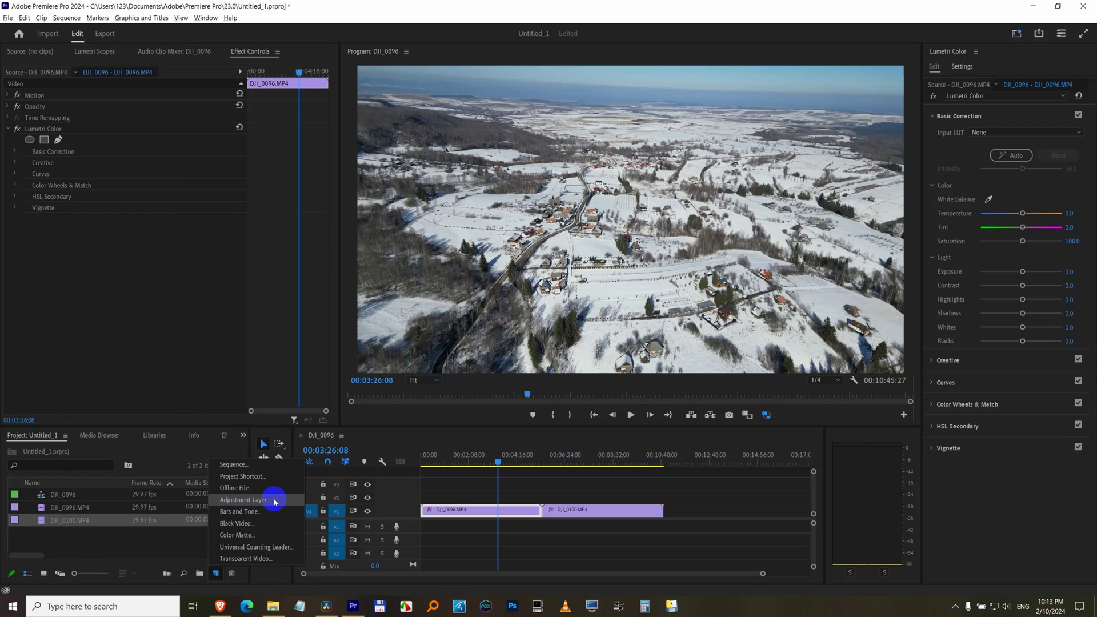
{"action": "left_click", "coordinate": [252, 501]}
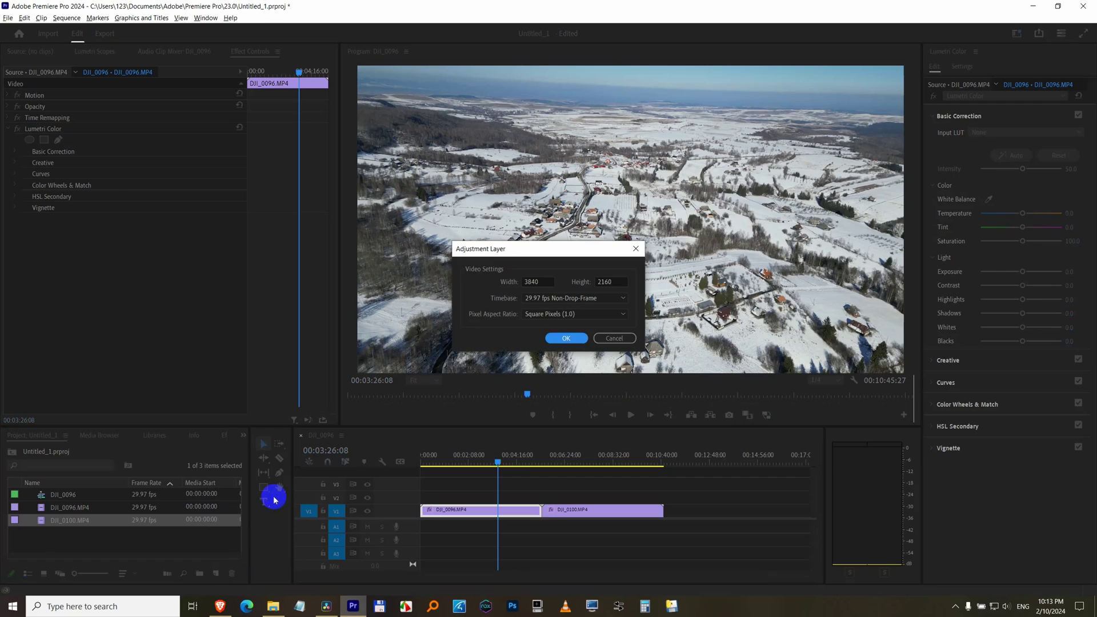
{"action": "left_click", "coordinate": [567, 339]}
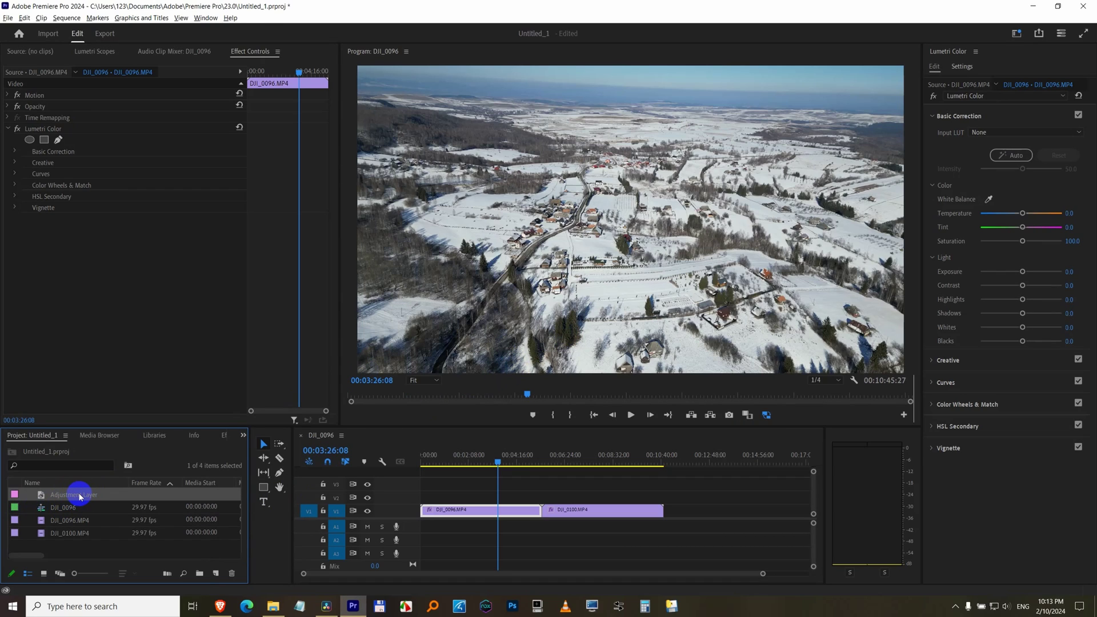
Place the Adjustment Layer on V2, stretch it across DJI_0096 and DJI_0100, and select it
{"action": "left_click_drag", "start_coordinate": [79, 496], "coordinate": [434, 499]}
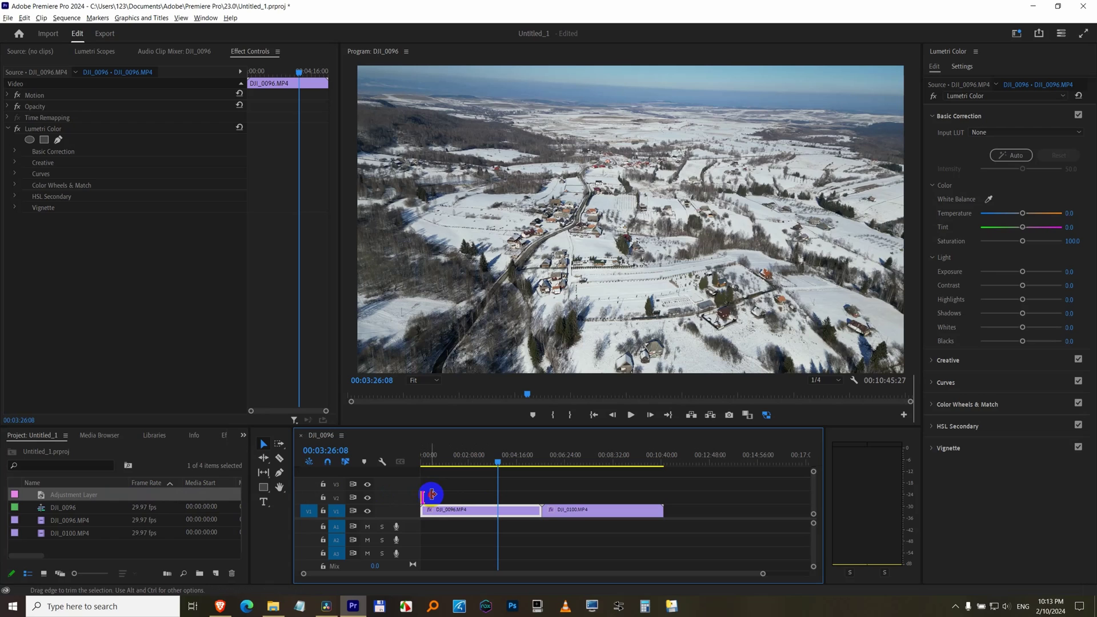
{"action": "left_click_drag", "start_coordinate": [432, 495], "coordinate": [666, 480]}
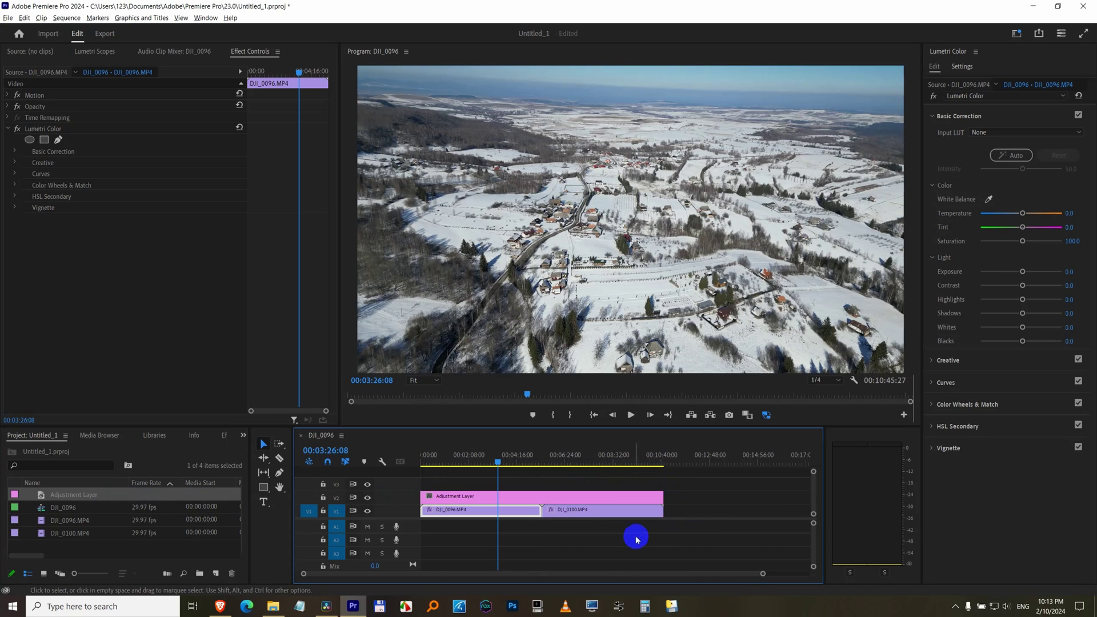
{"action": "left_click", "coordinate": [514, 511]}
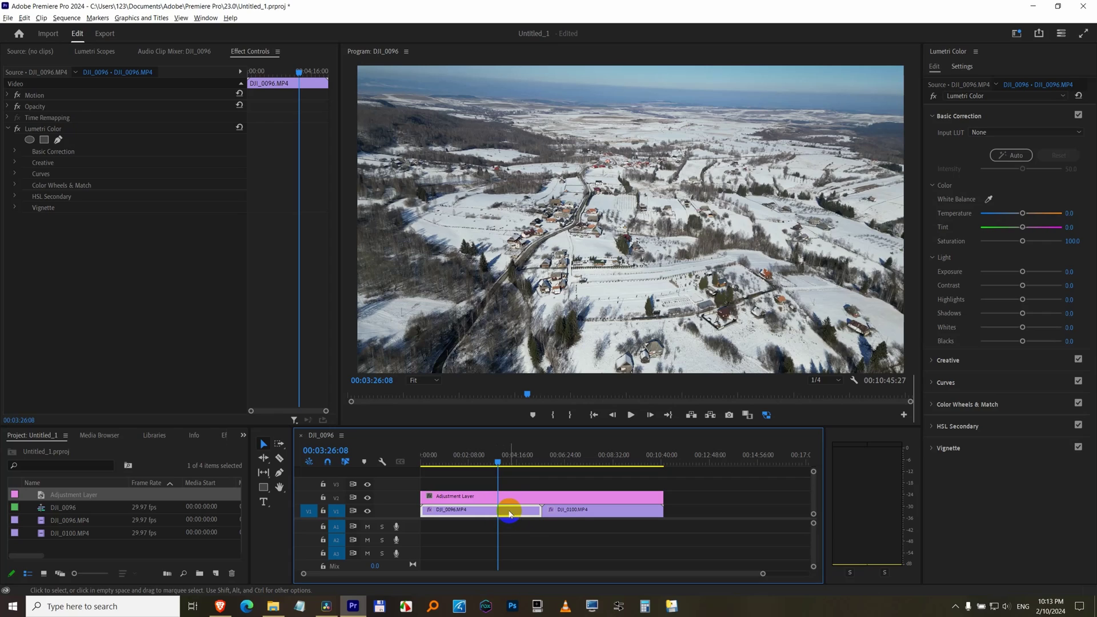
{"action": "left_click", "coordinate": [509, 498]}
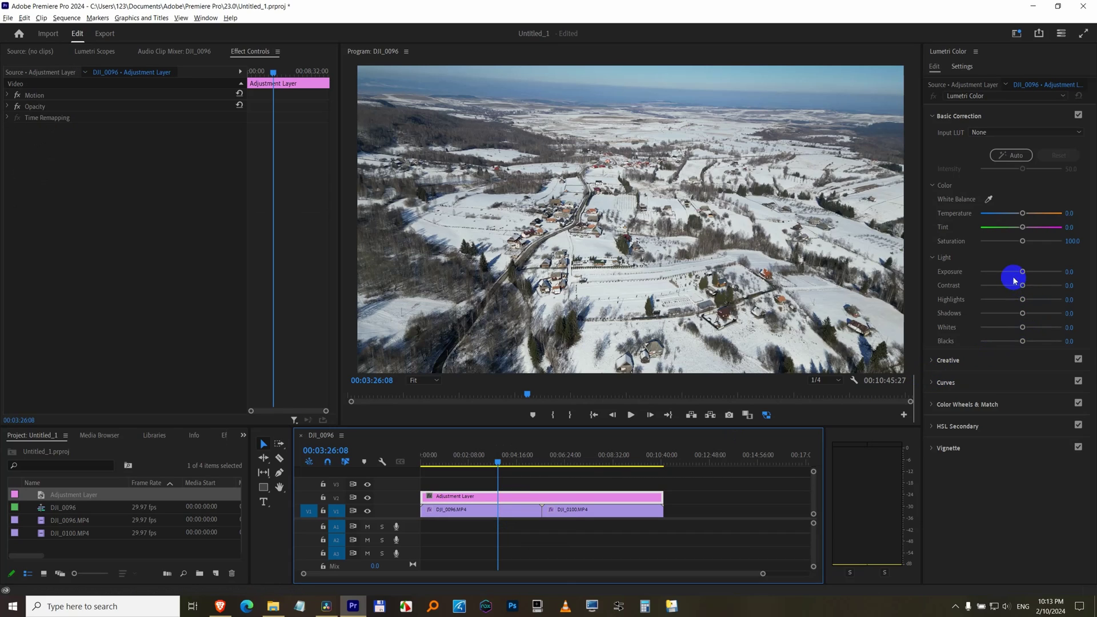
Set the adjustment layer's Lumetri Exposure to 5.0 and check the brightened DJI_0100 frame
{"action": "left_click_drag", "start_coordinate": [1023, 273], "coordinate": [1067, 275]}
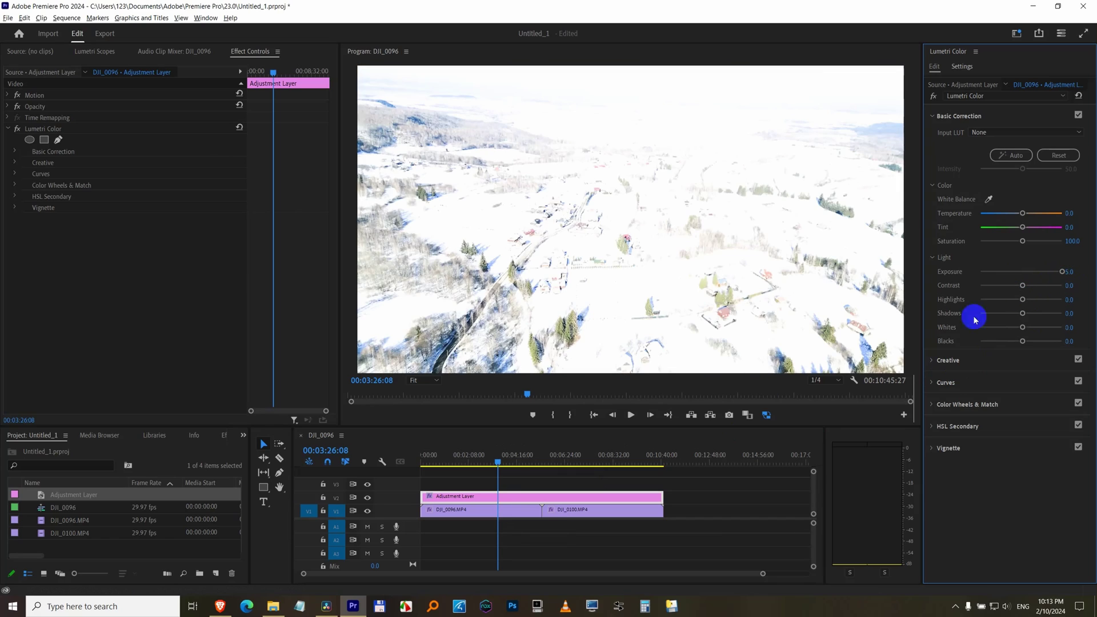
{"action": "left_click", "coordinate": [571, 457]}
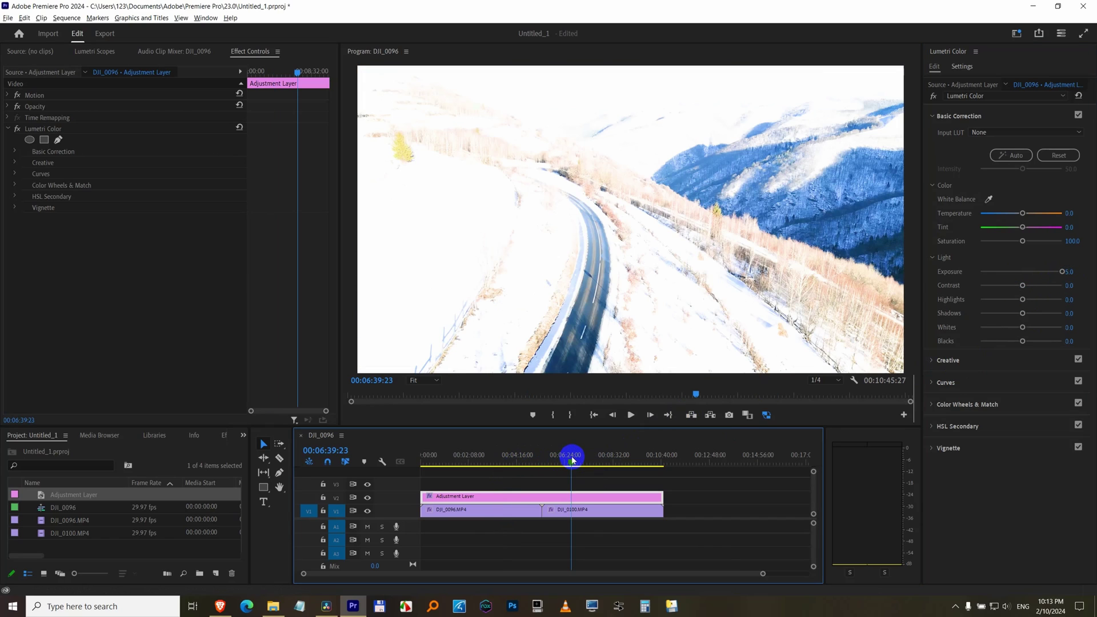
{"action": "left_click", "coordinate": [582, 510]}
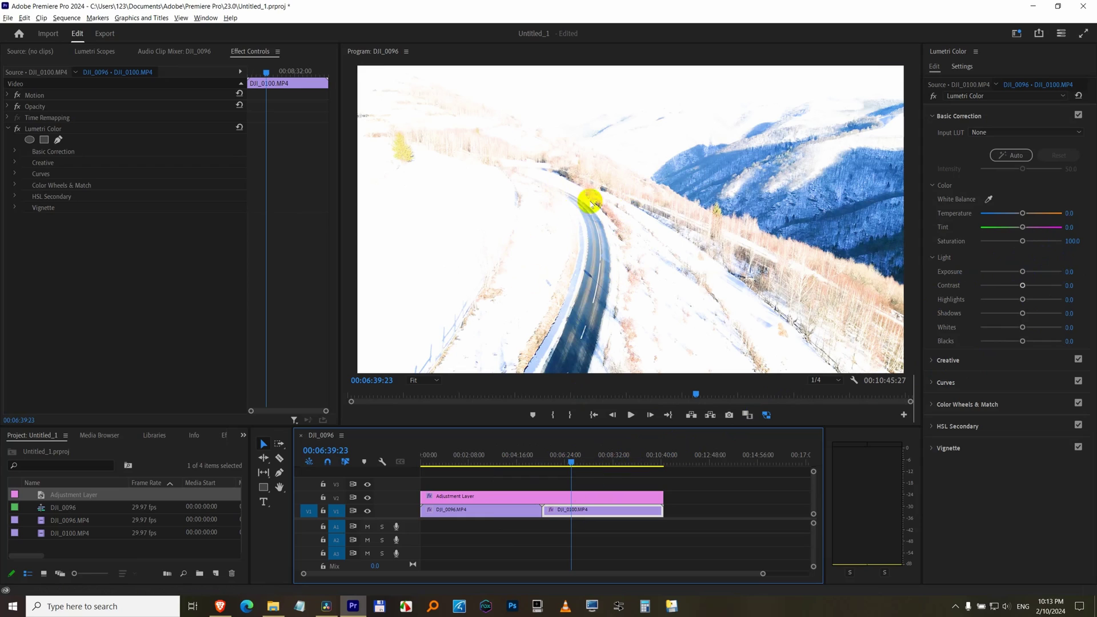
Re-trim the adjustment layer's right edge so it ends exactly at DJI_0100's end
{"action": "left_click", "coordinate": [533, 497]}
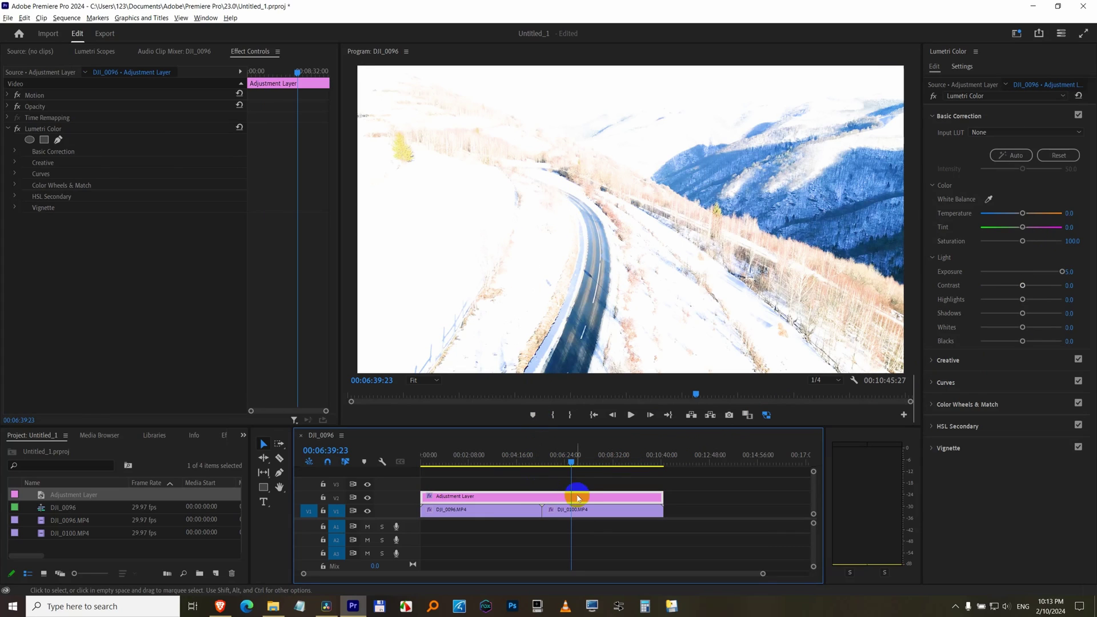
{"action": "left_click_drag", "start_coordinate": [662, 496], "coordinate": [546, 496]}
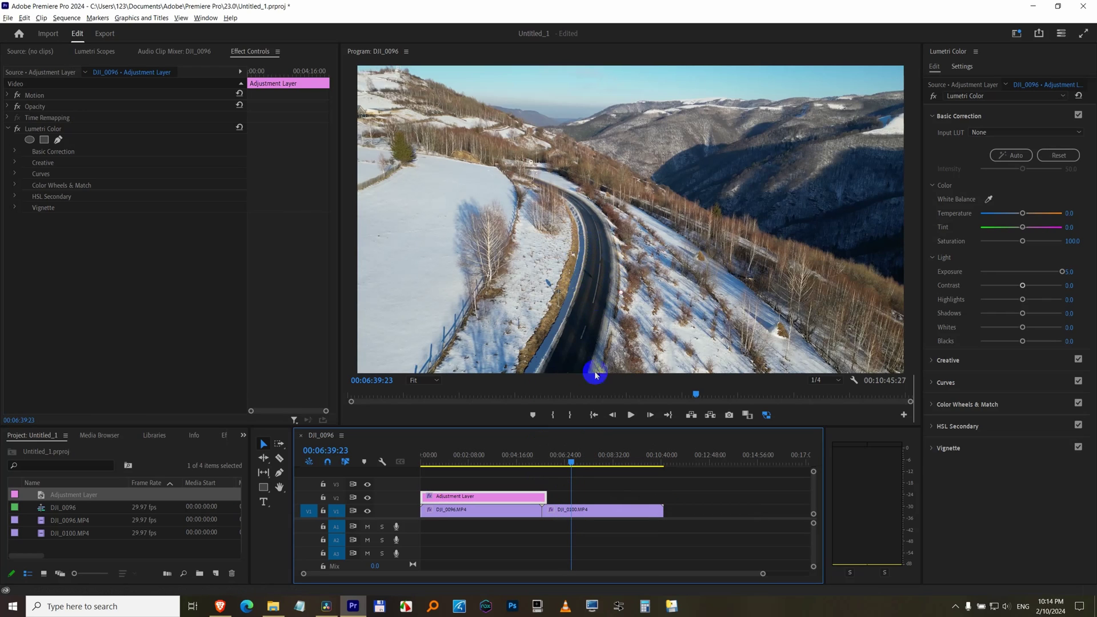
{"action": "left_click_drag", "start_coordinate": [549, 496], "coordinate": [583, 496]}
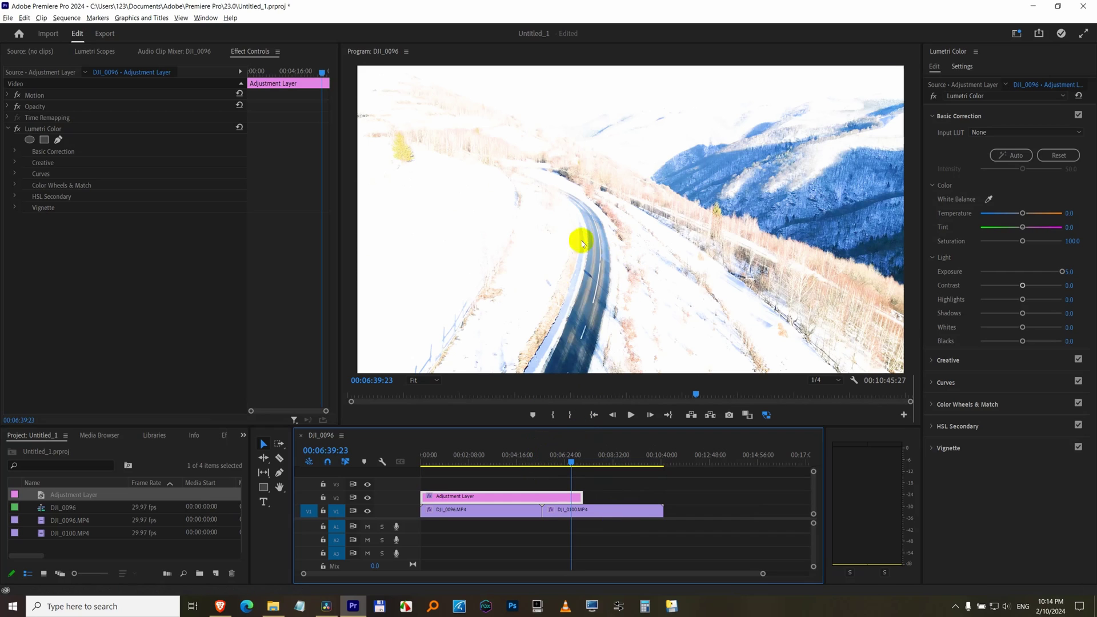
{"action": "left_click_drag", "start_coordinate": [583, 497], "coordinate": [661, 496]}
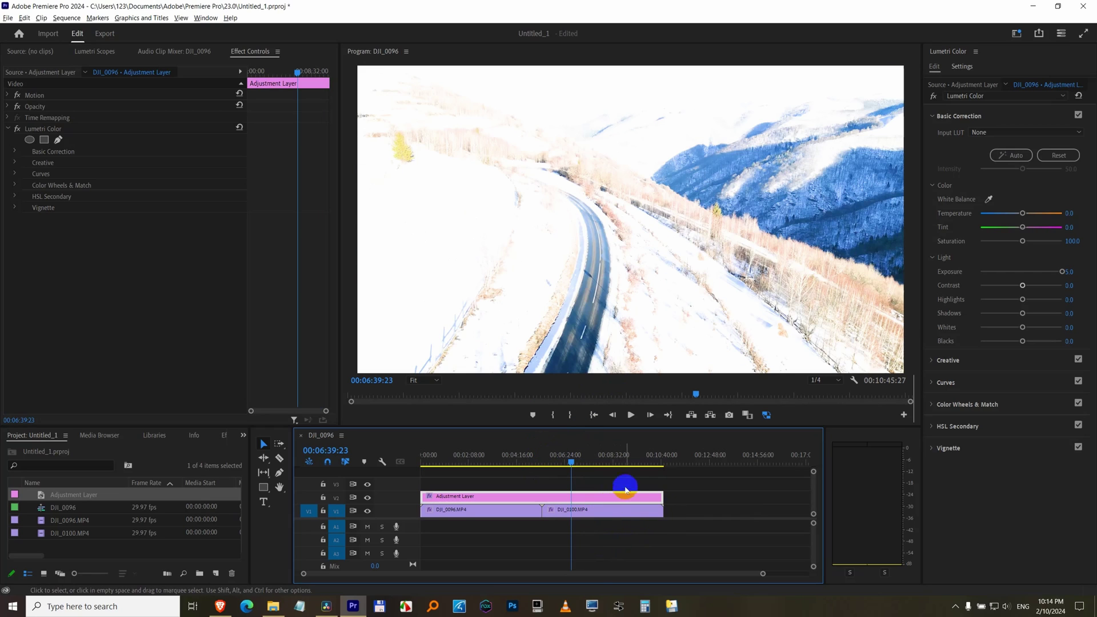